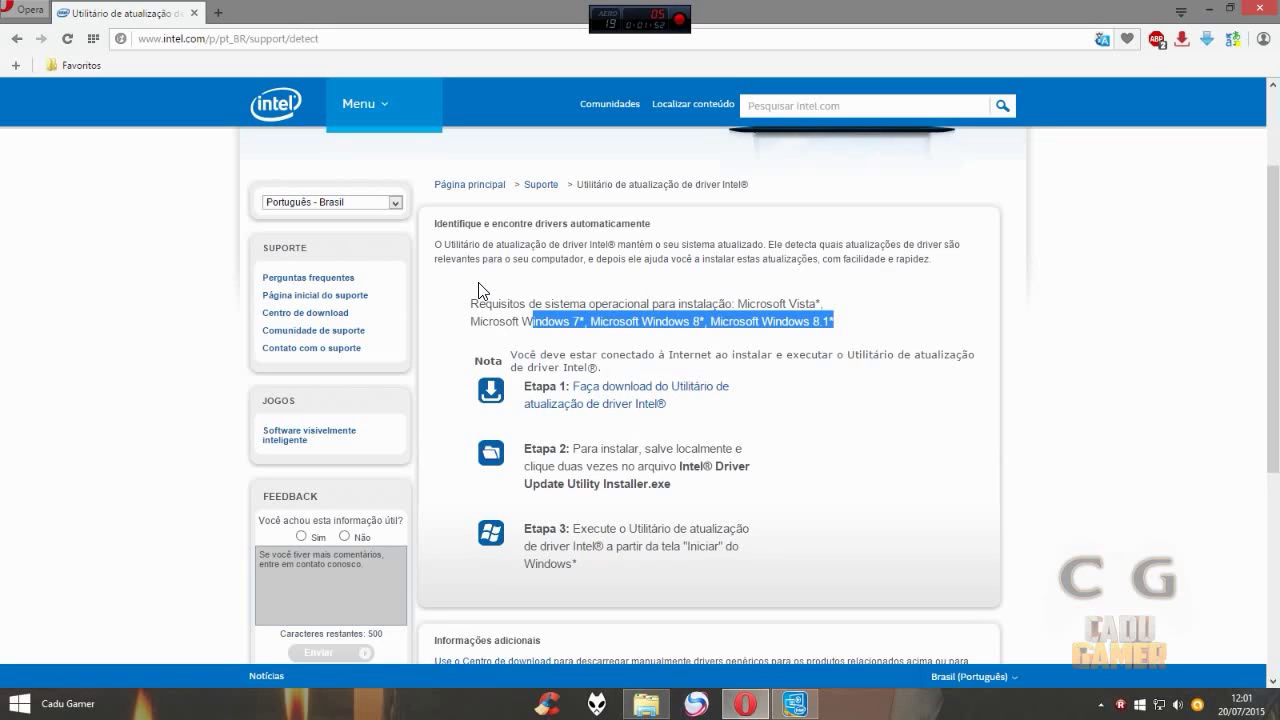
Download the Intel driver update utility from Etapa 1 and save the installer to the Área de Trabalho folder
left_click_drag(570, 386, 706, 400)
left_click(675, 408)
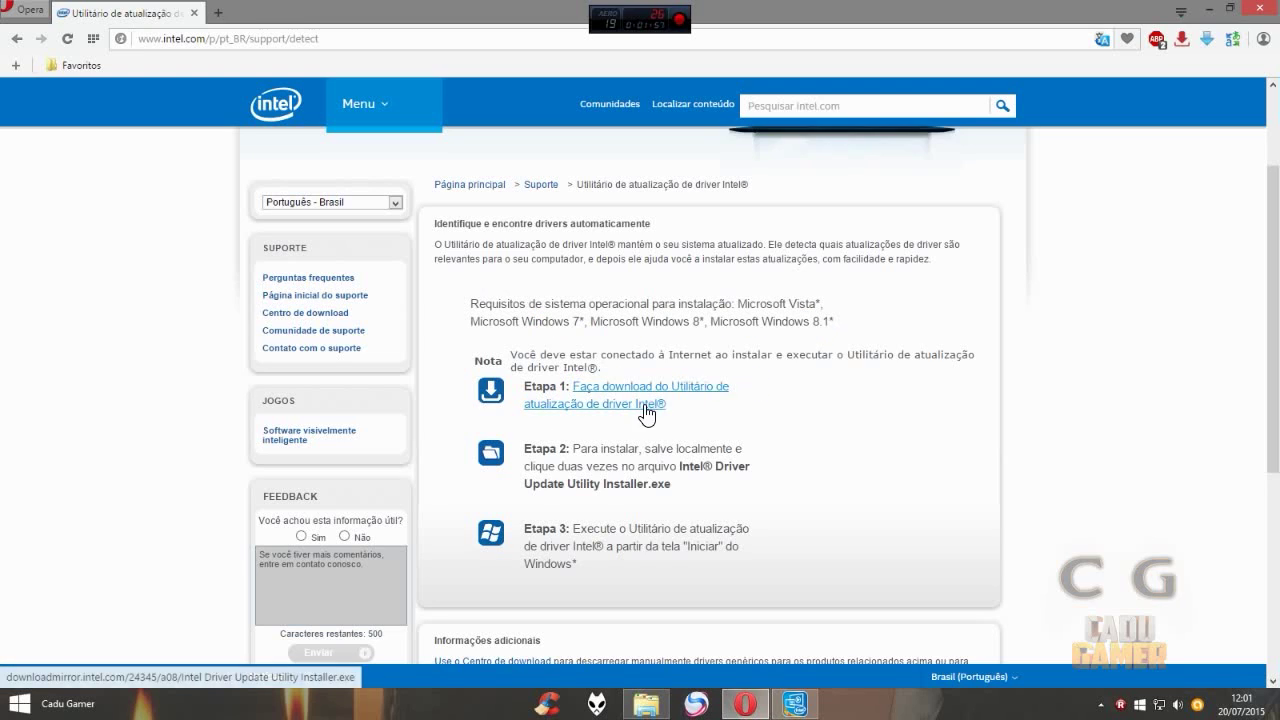
left_click(632, 410)
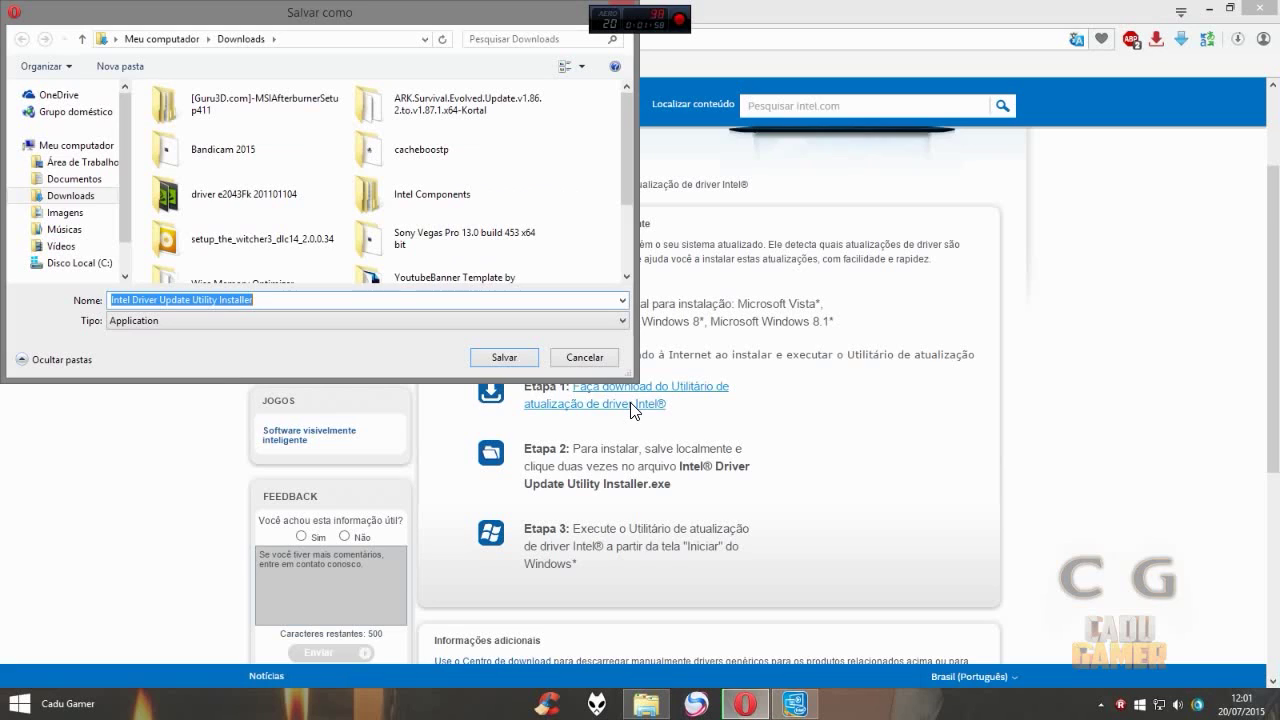
left_click_drag(314, 20, 429, 83)
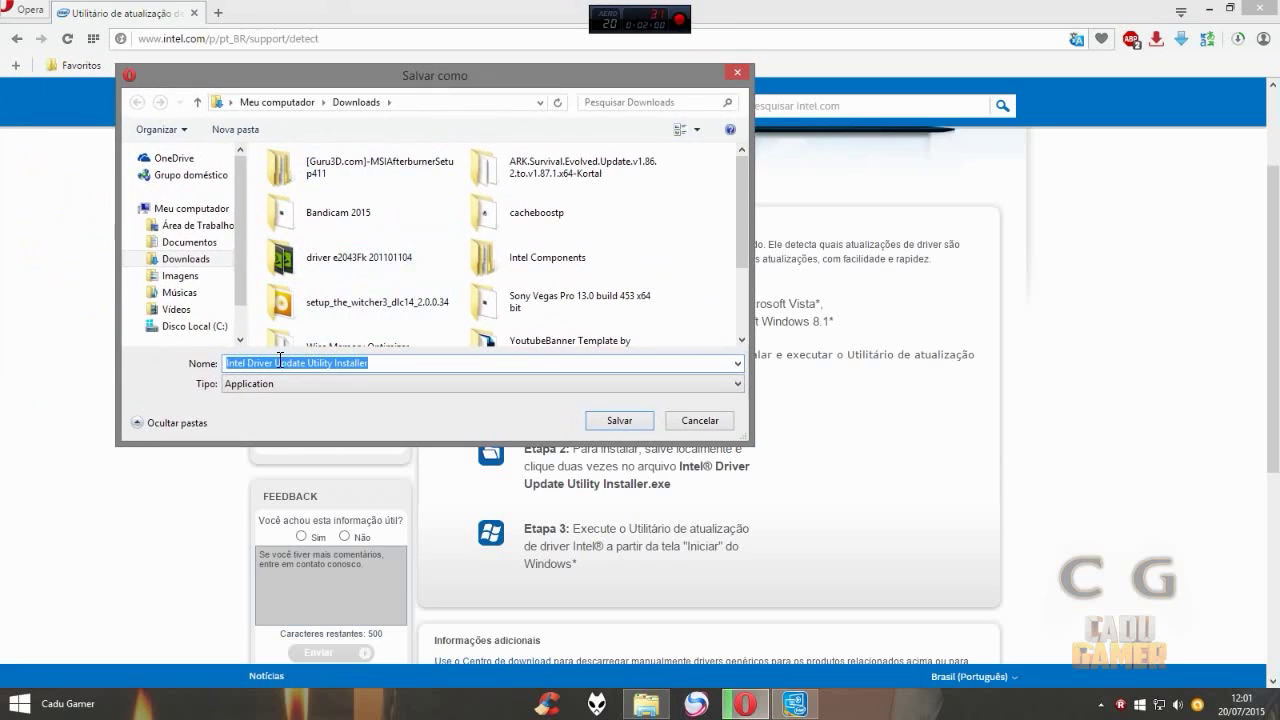
left_click(196, 225)
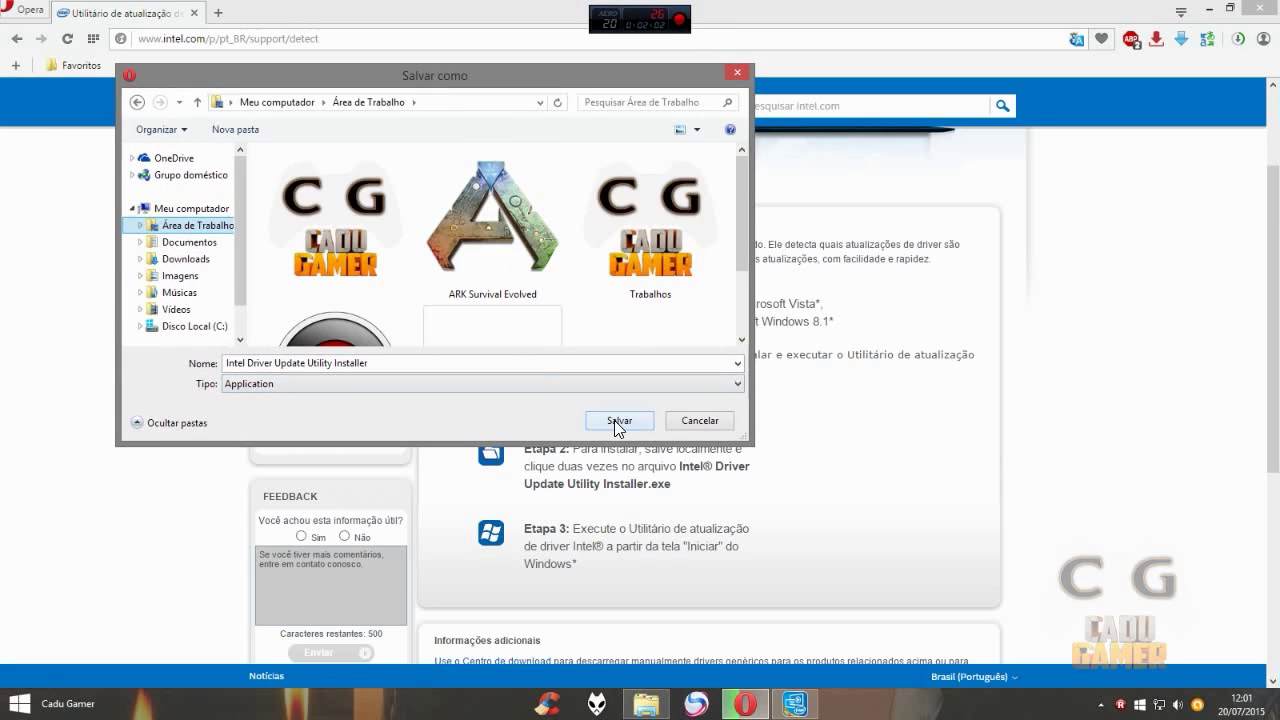
left_click(619, 420)
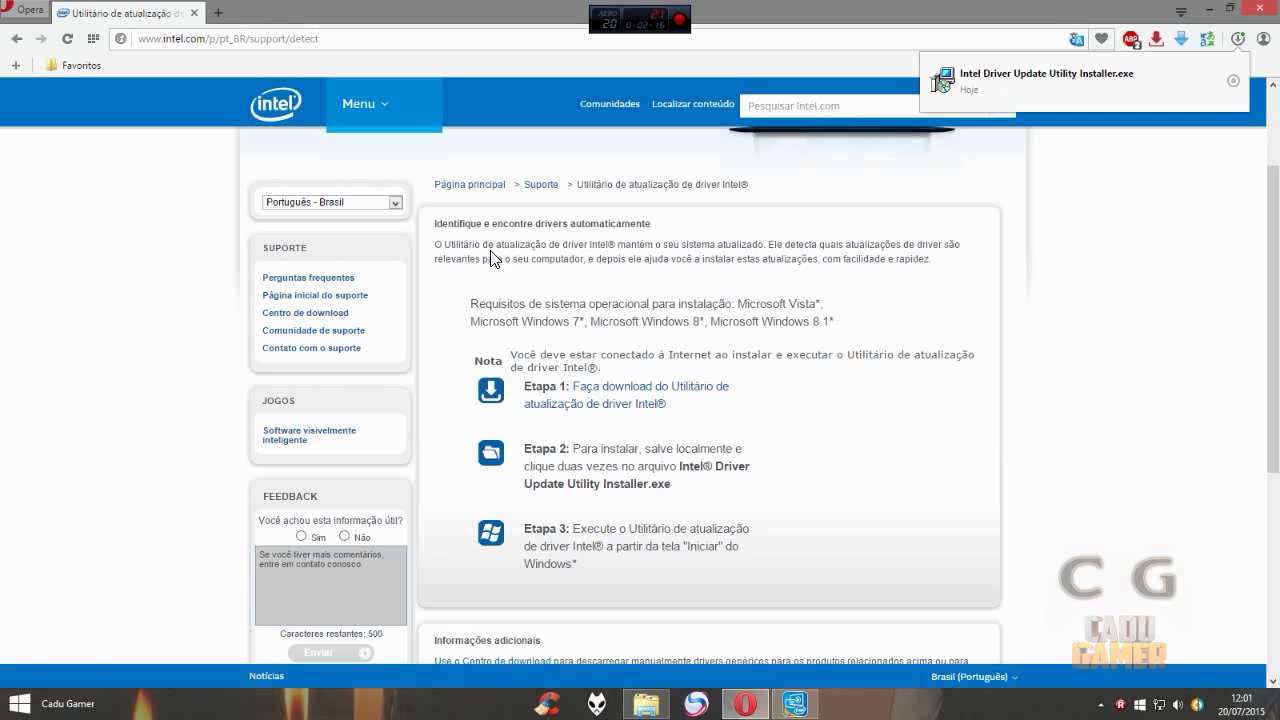
left_click_drag(428, 228, 923, 332)
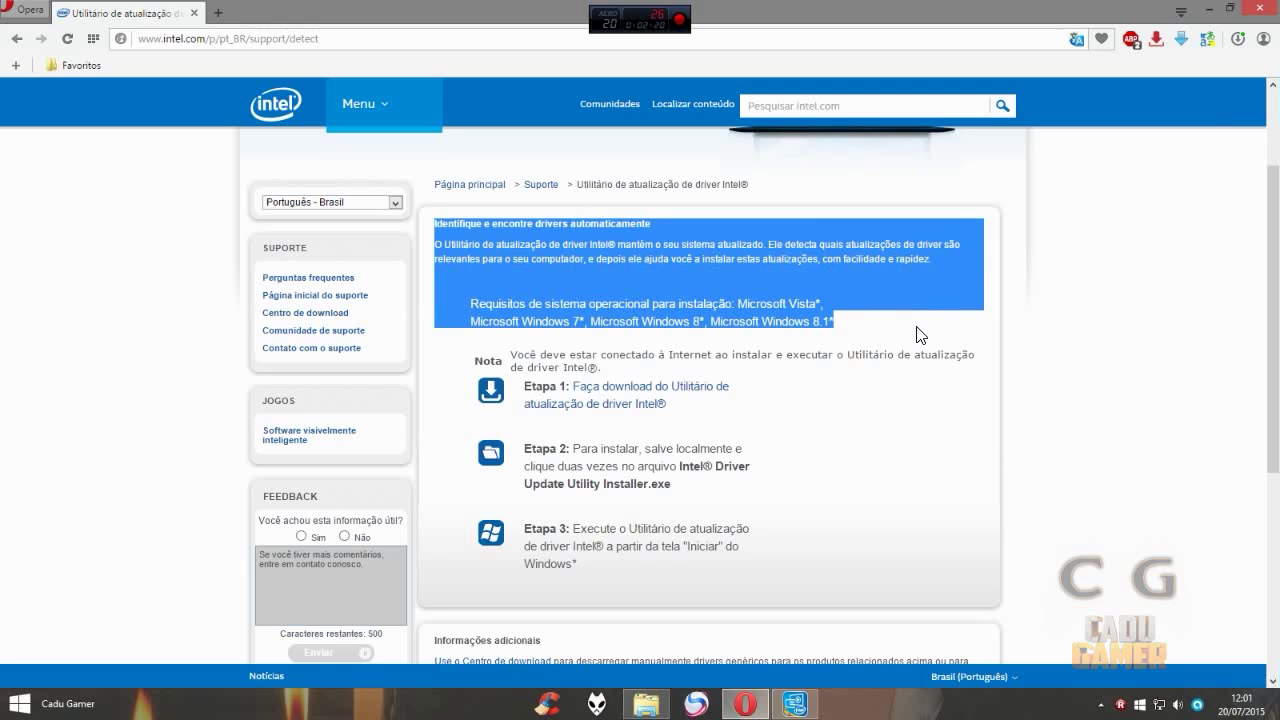
left_click(920, 335)
left_click_drag(430, 226, 880, 369)
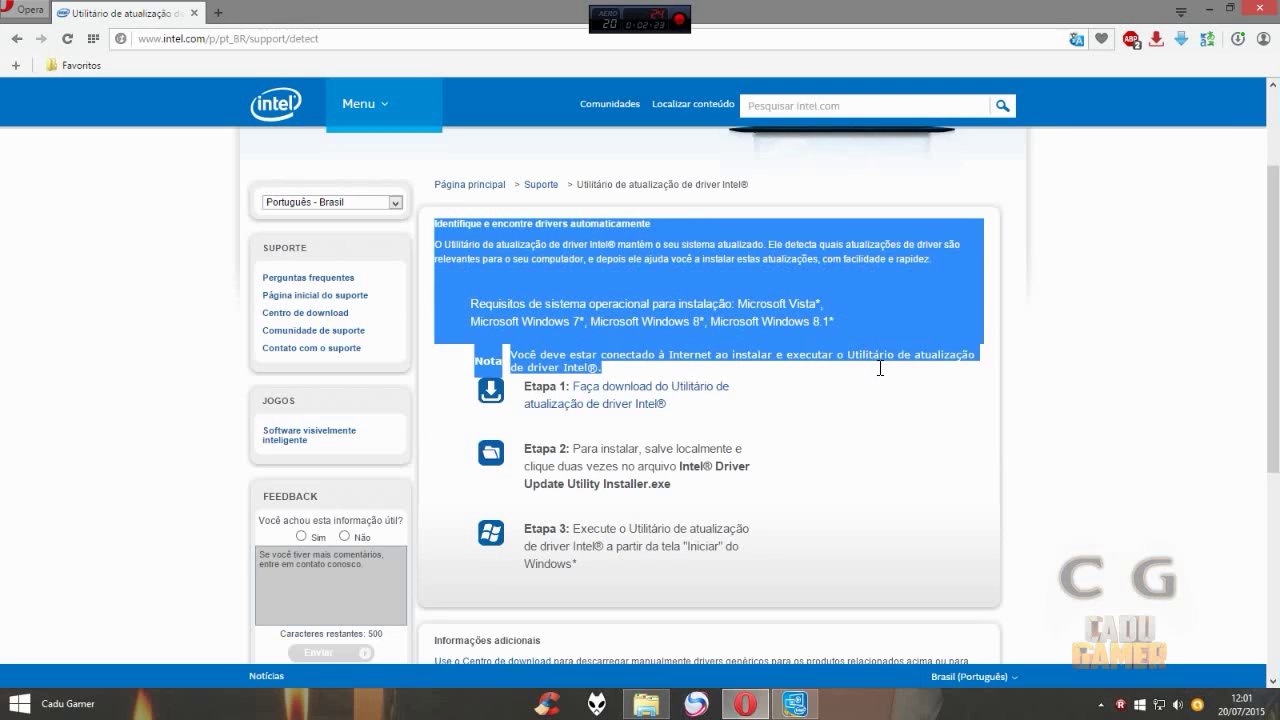
left_click(980, 375)
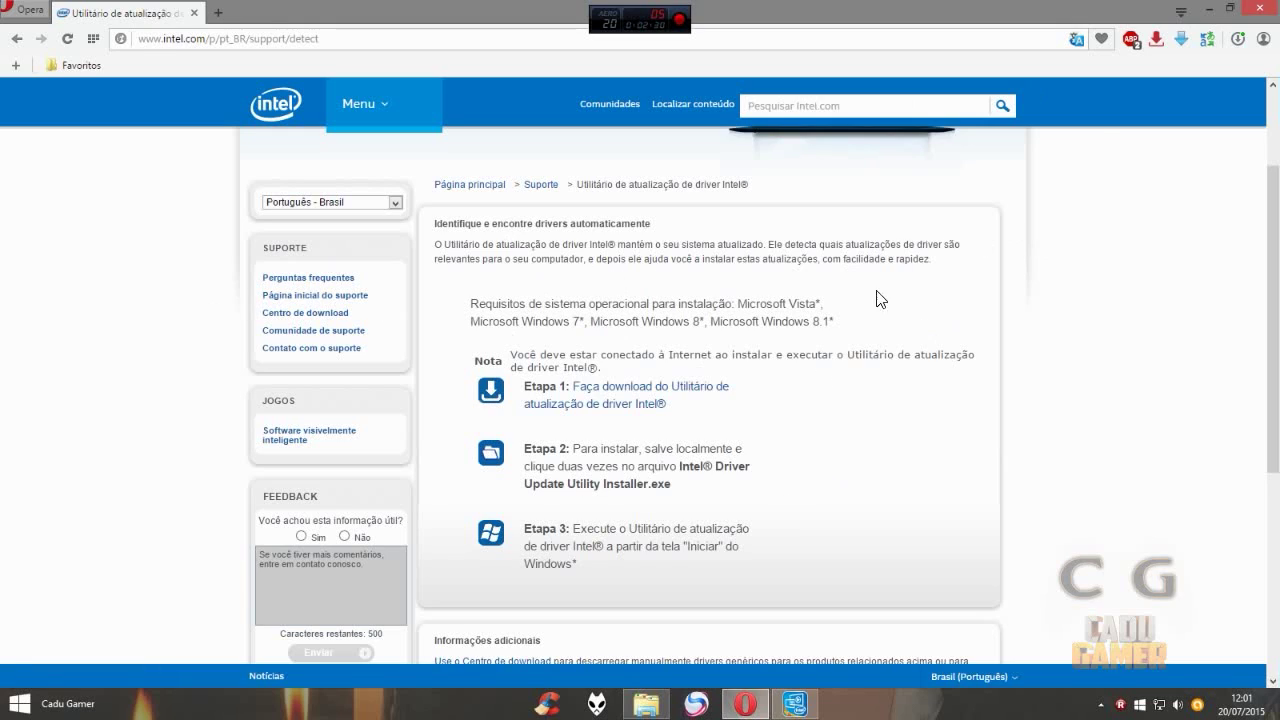
Minimize the browser, move the Intel Driver Update Utility Installer to an open area of the desktop, and run it as administrator
left_click(1210, 10)
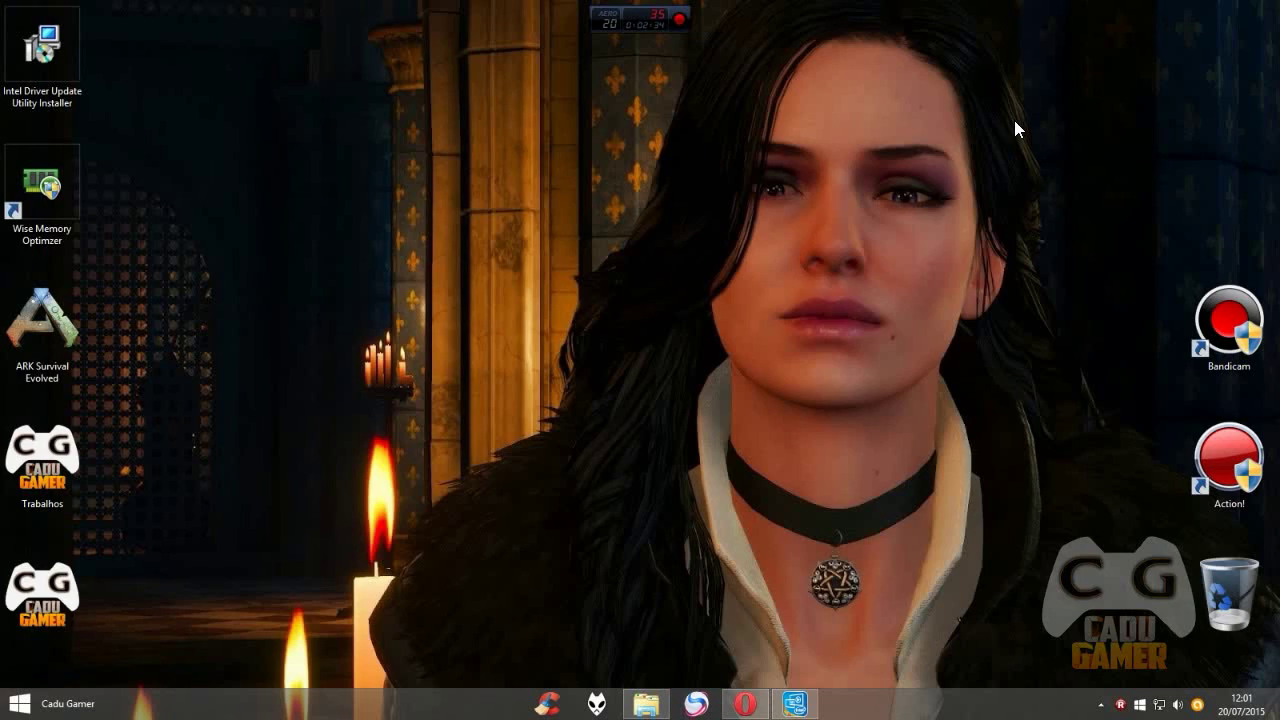
left_click_drag(44, 55, 570, 144)
right_click(560, 182)
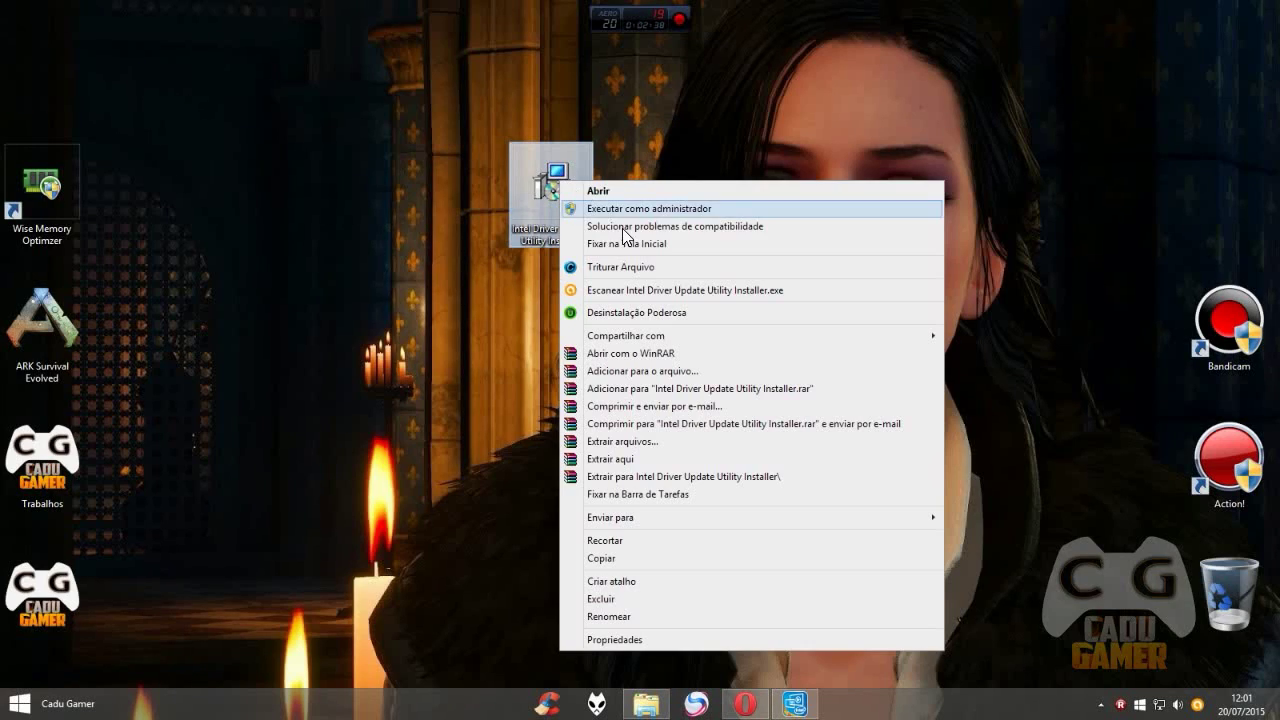
left_click(632, 206)
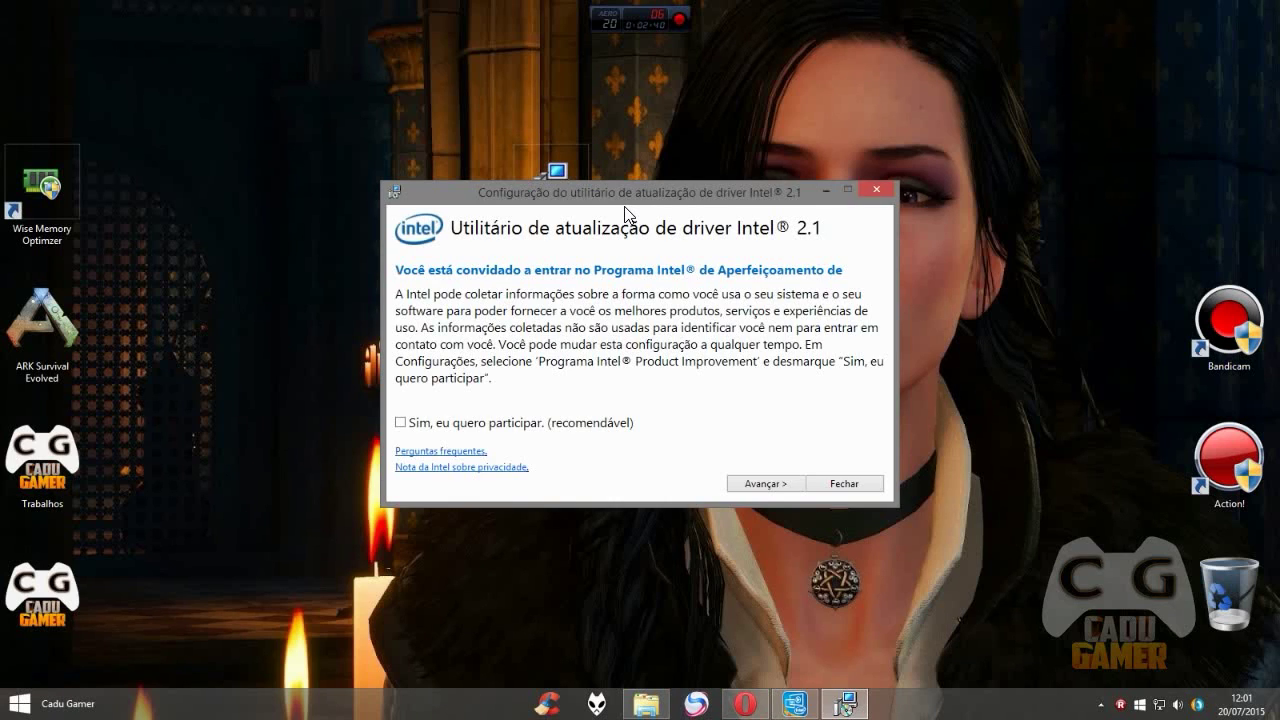
Continue without joining the Intel improvement program, accept the license terms, and install the driver update utility
left_click_drag(641, 194, 545, 151)
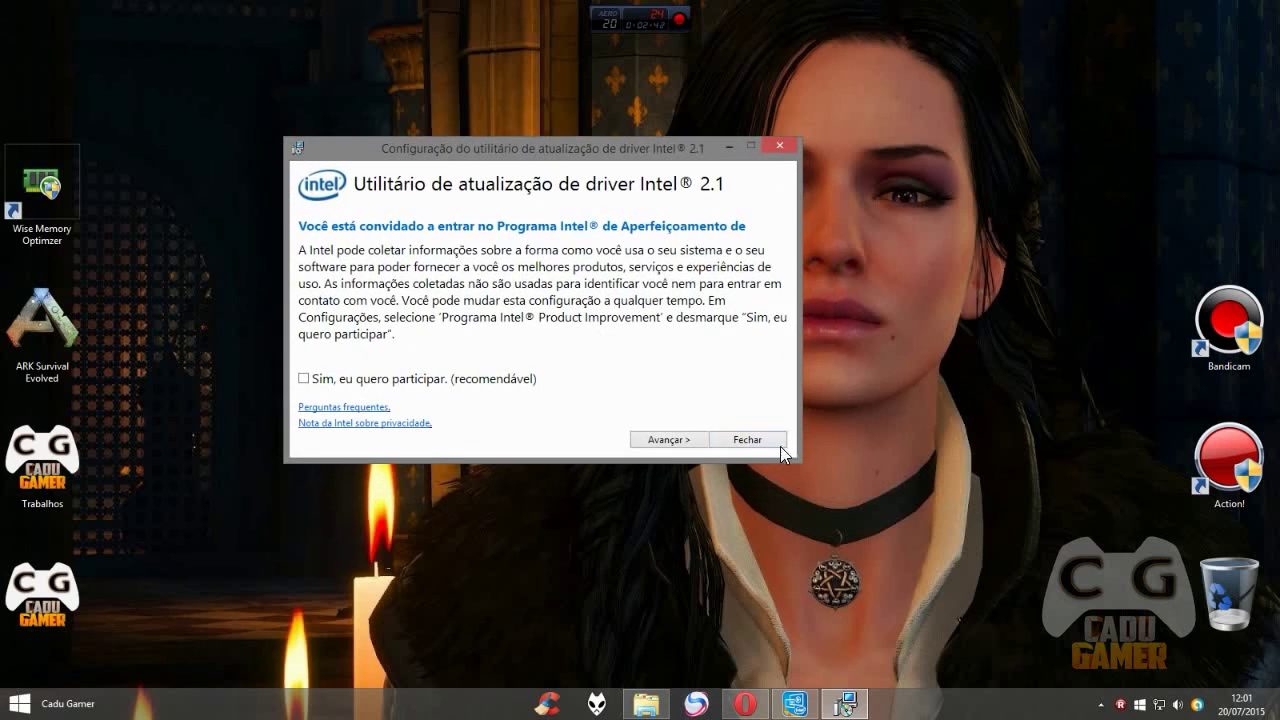
left_click(304, 378)
left_click(303, 378)
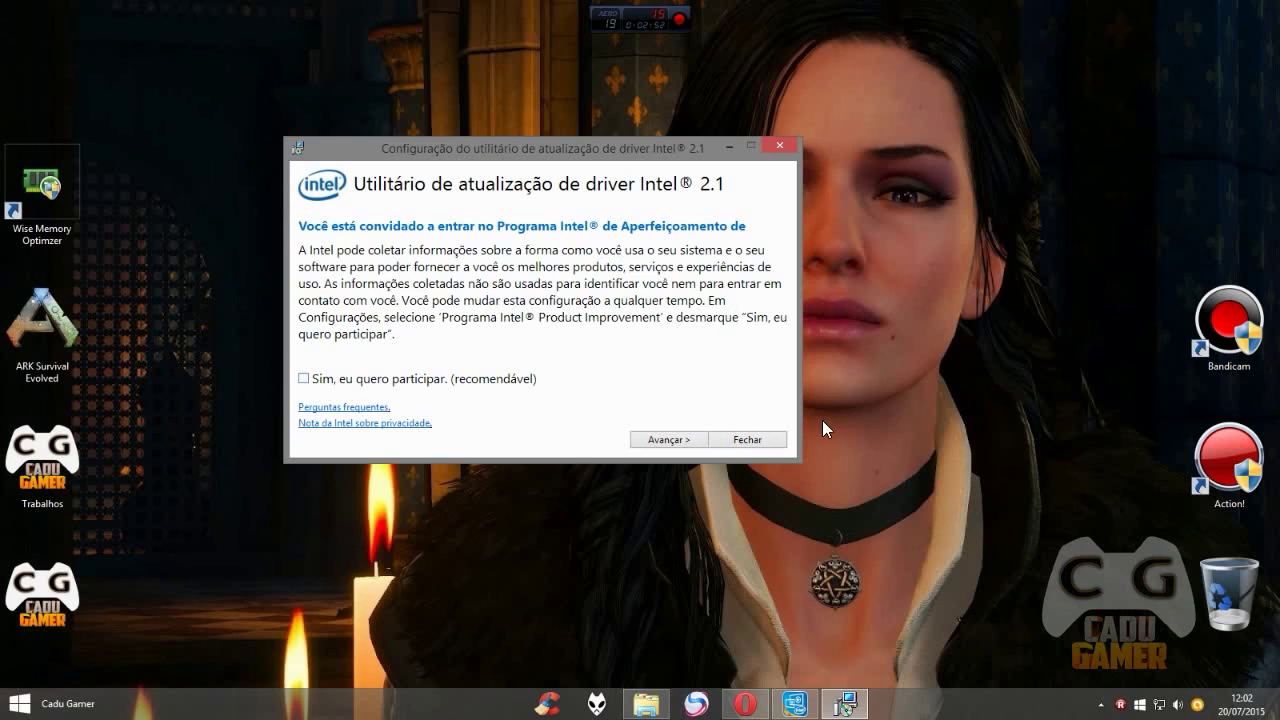
left_click(676, 442)
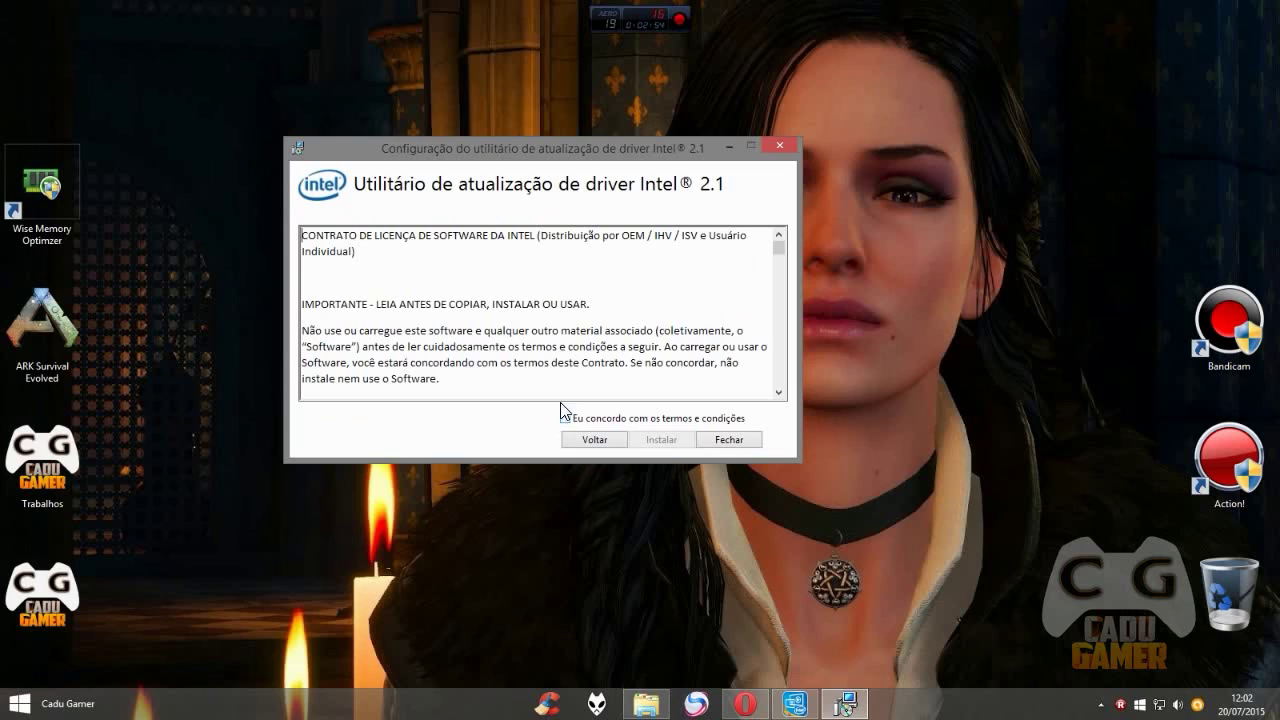
left_click(568, 418)
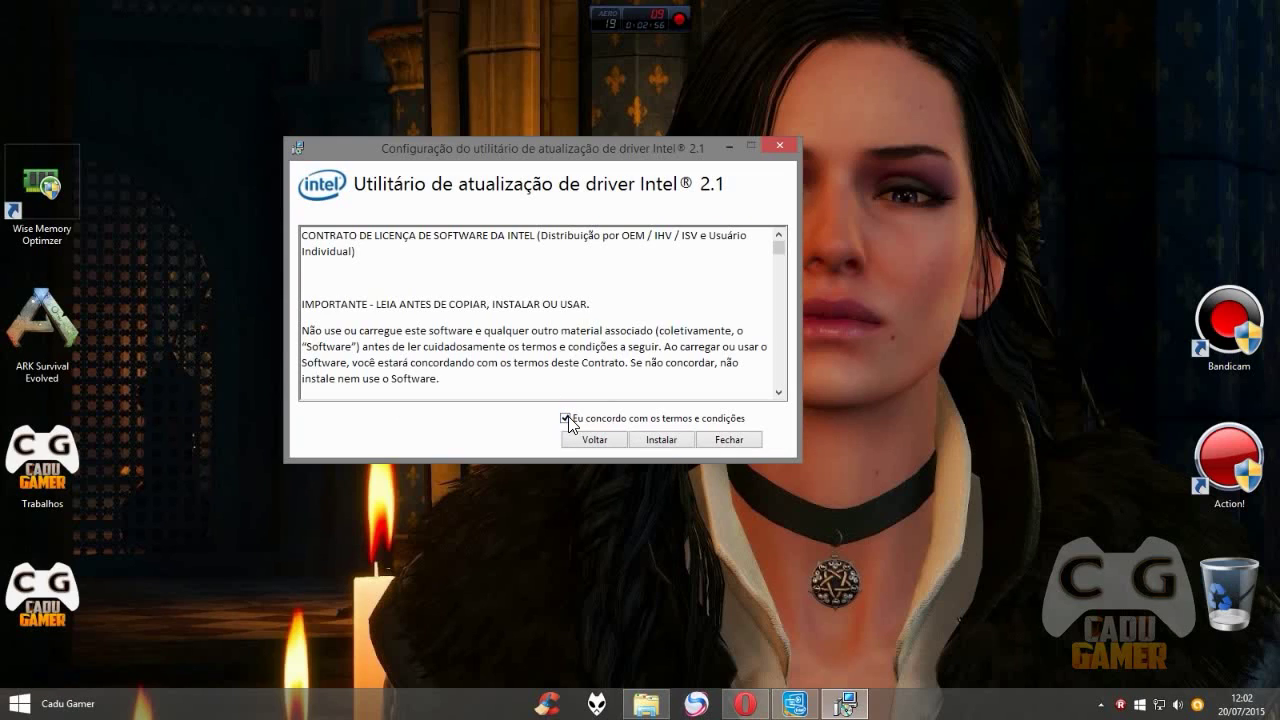
left_click(658, 446)
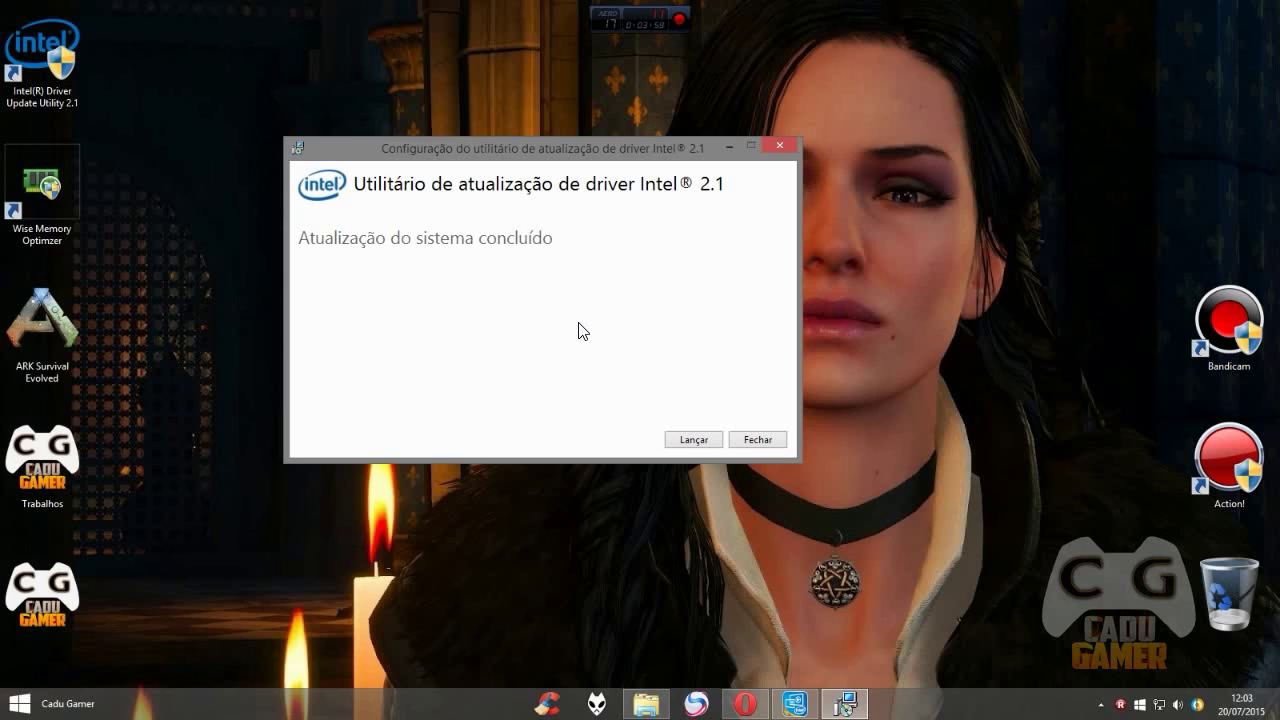
Launch the Intel Driver Update Utility from the finished installer
left_click_drag(519, 153, 538, 118)
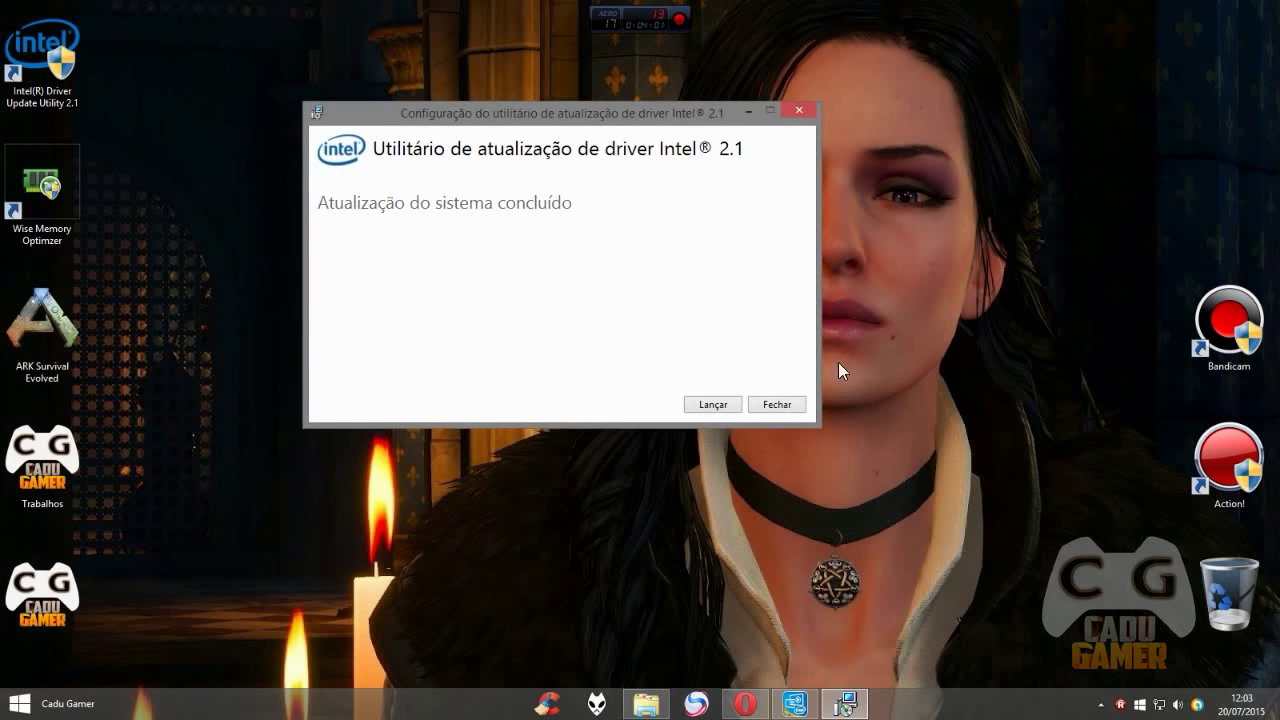
left_click(718, 406)
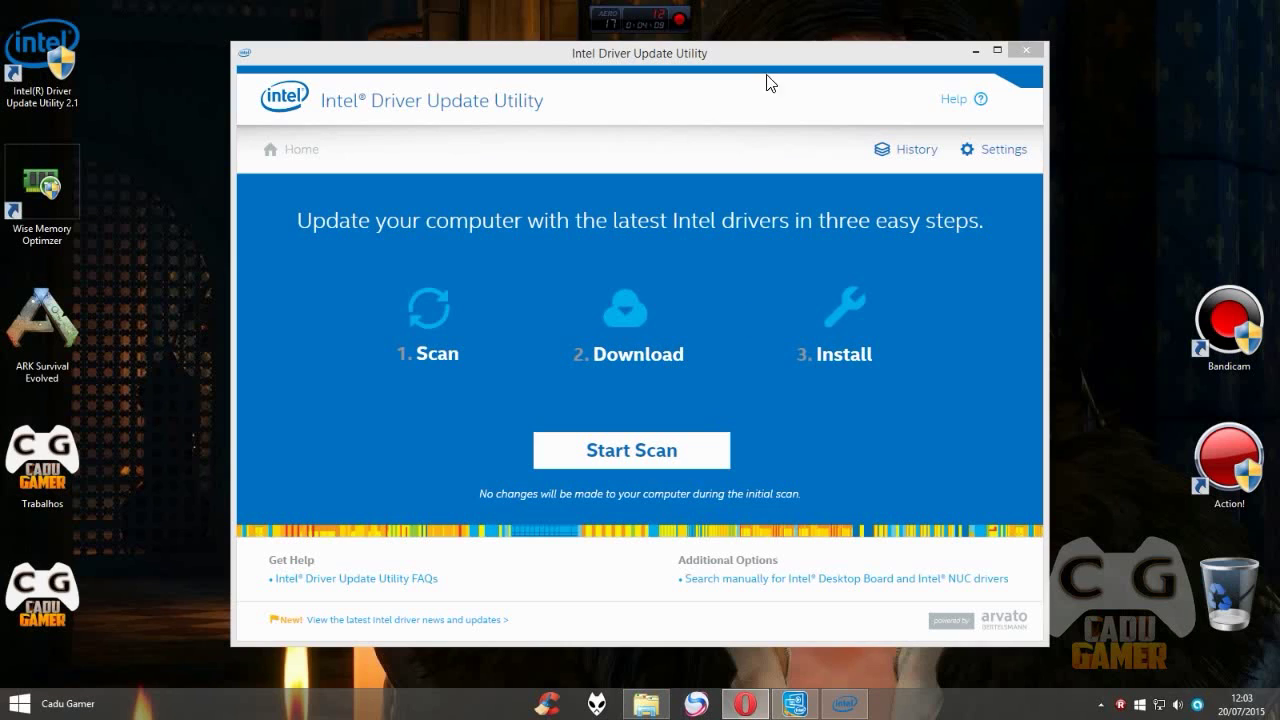
mouse_move(774, 54)
left_mouse_down()
mouse_move(770, 110)
mouse_move(778, 44)
left_mouse_up()
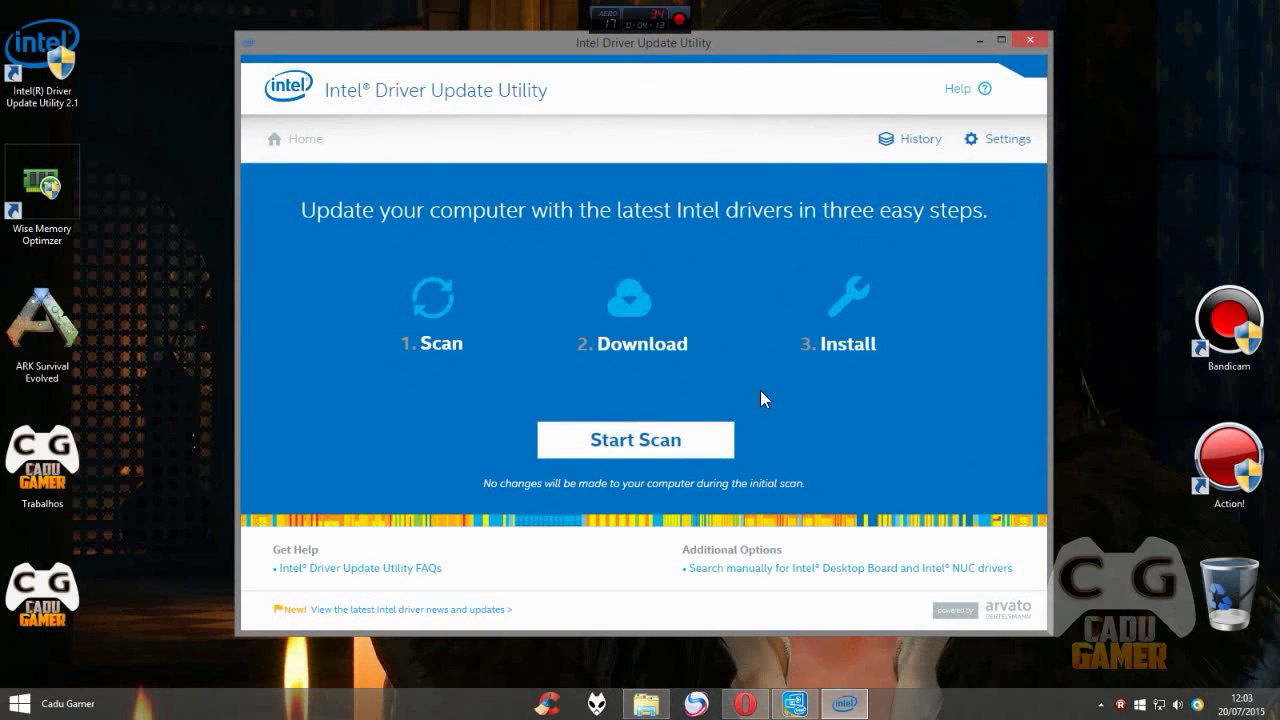
Set the application language to Português (Brasil), save the change, and return to the utility's home page
left_click(1006, 143)
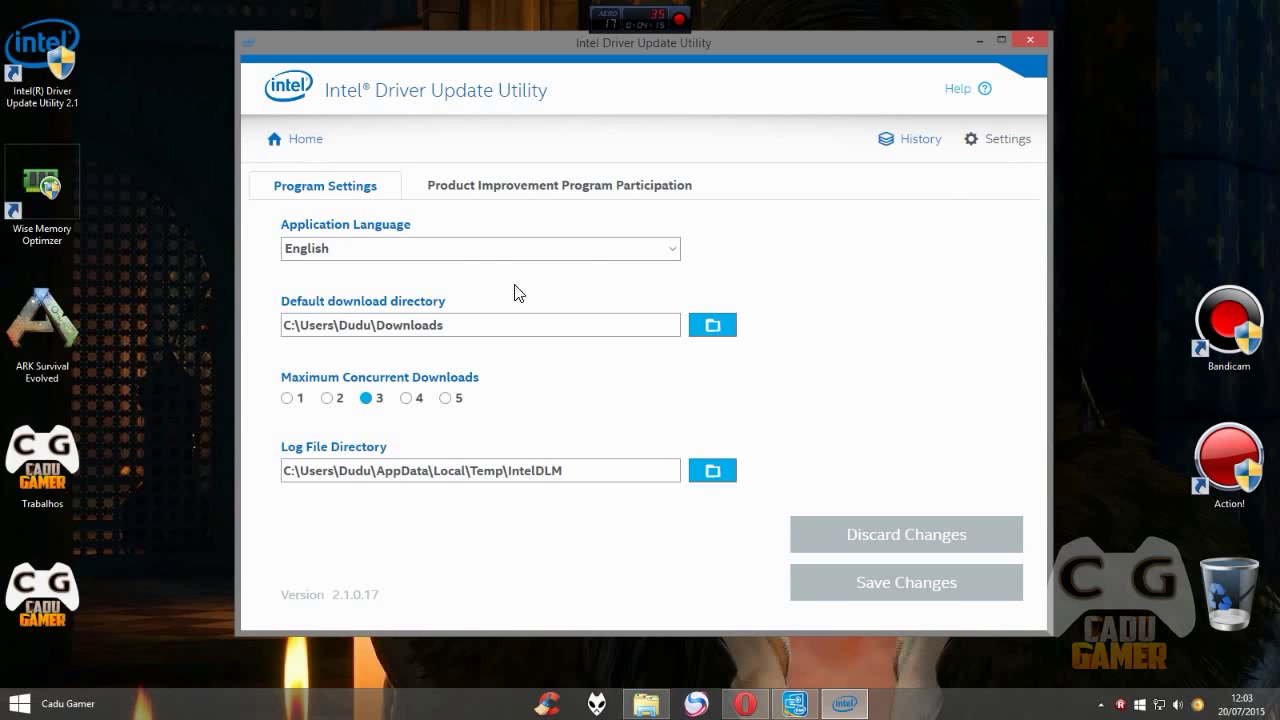
left_click(650, 256)
left_click(346, 370)
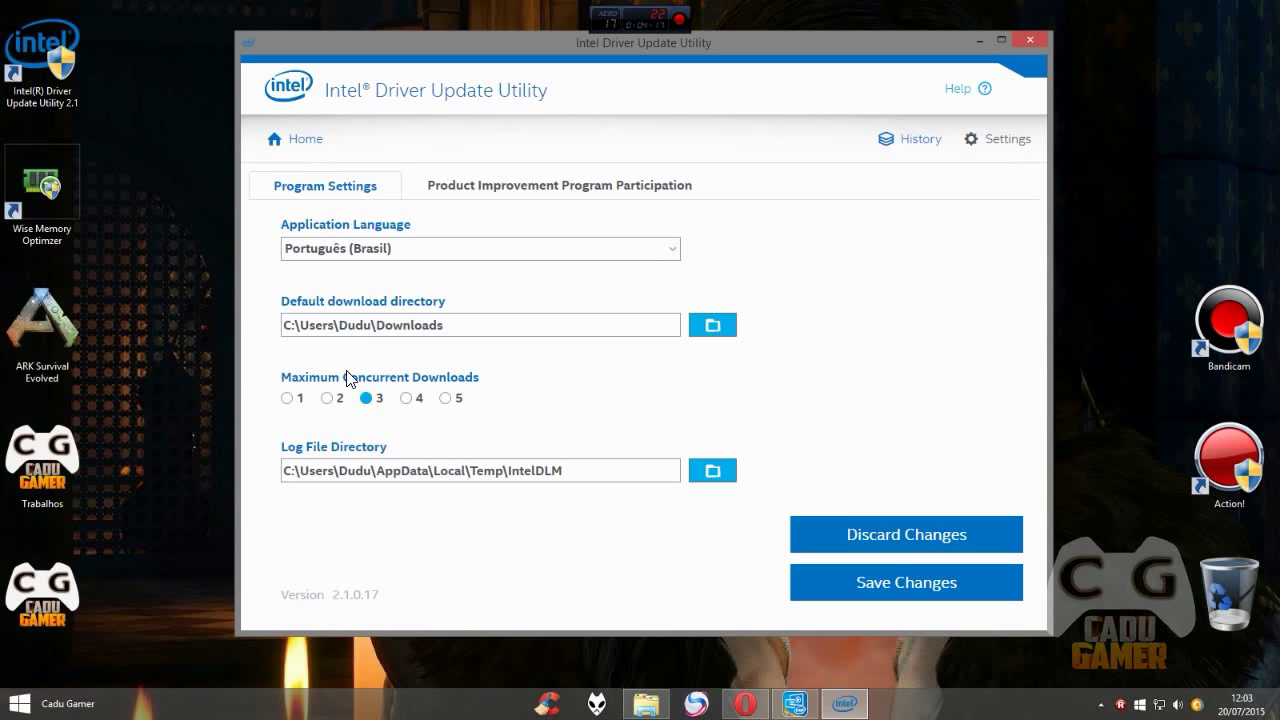
left_click(909, 583)
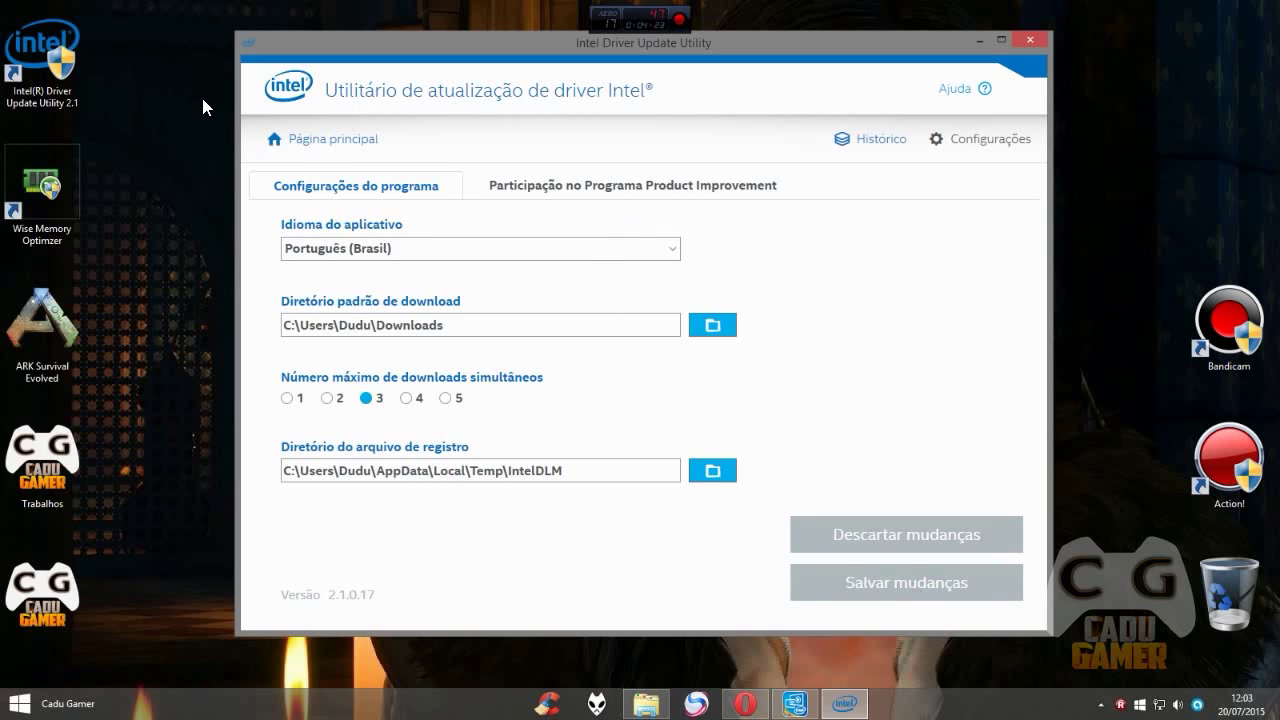
left_click(329, 142)
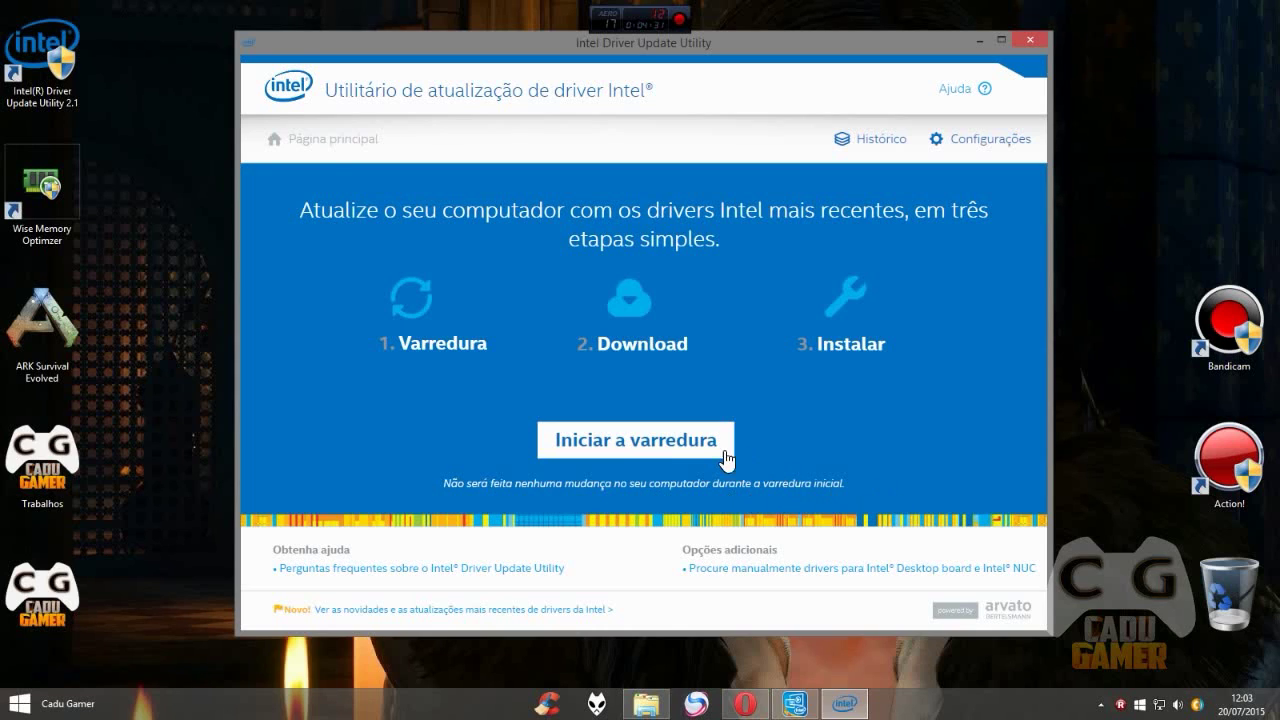
Start the scan for Intel drivers
left_click(671, 457)
left_click_drag(734, 46, 744, 74)
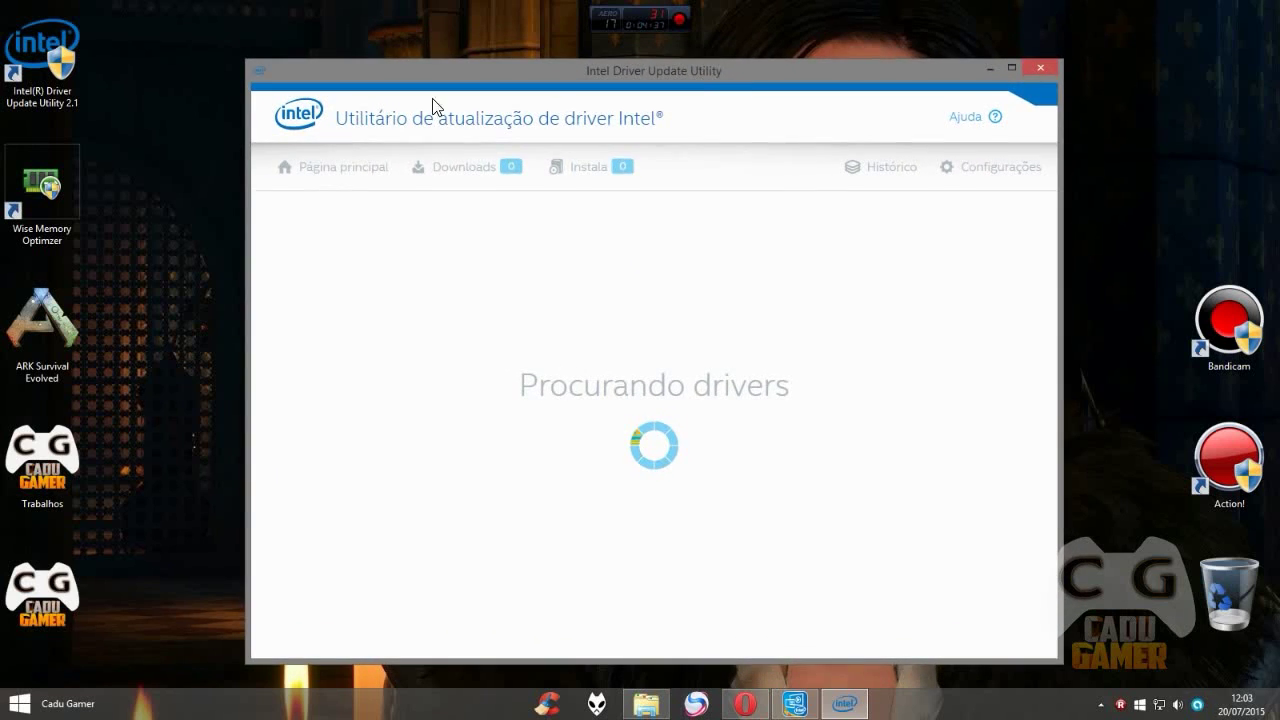
left_click(50, 42)
left_click_drag(140, 45, 1133, 661)
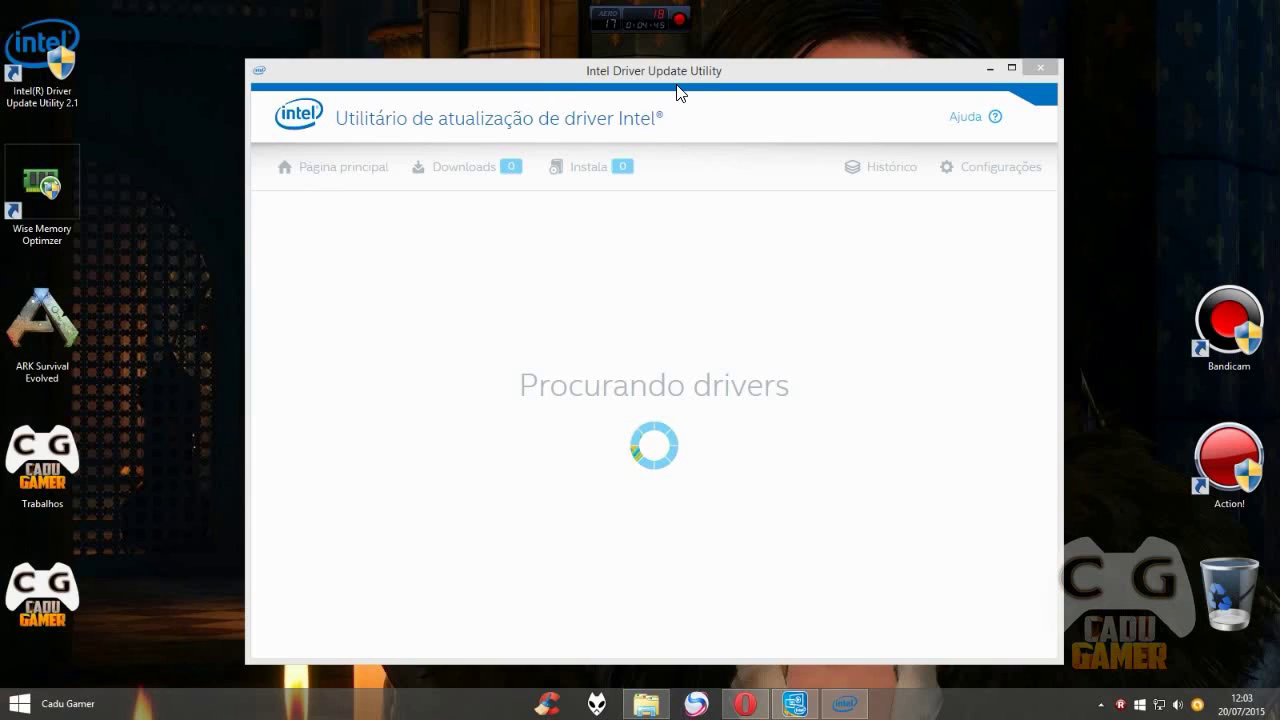
left_click_drag(788, 80, 784, 85)
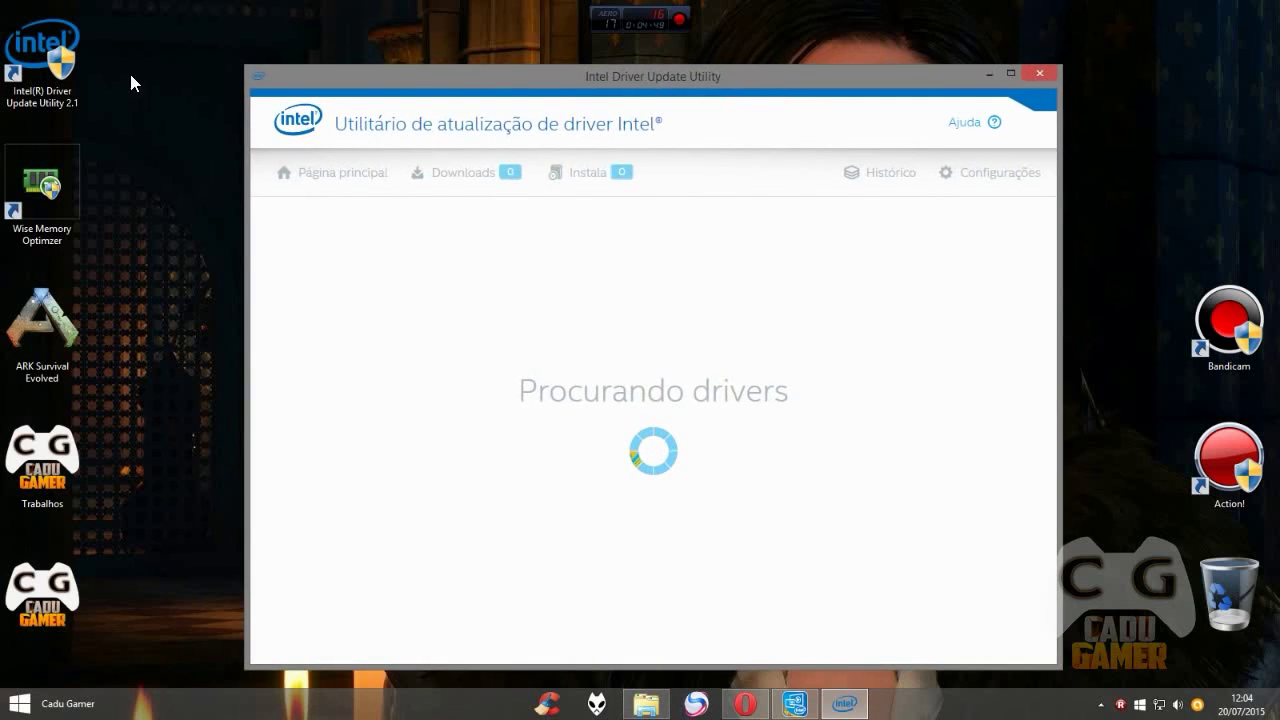
Check the security properties of the Intel(R) Driver Update Utility 2.1 desktop shortcut and close them
right_click(46, 36)
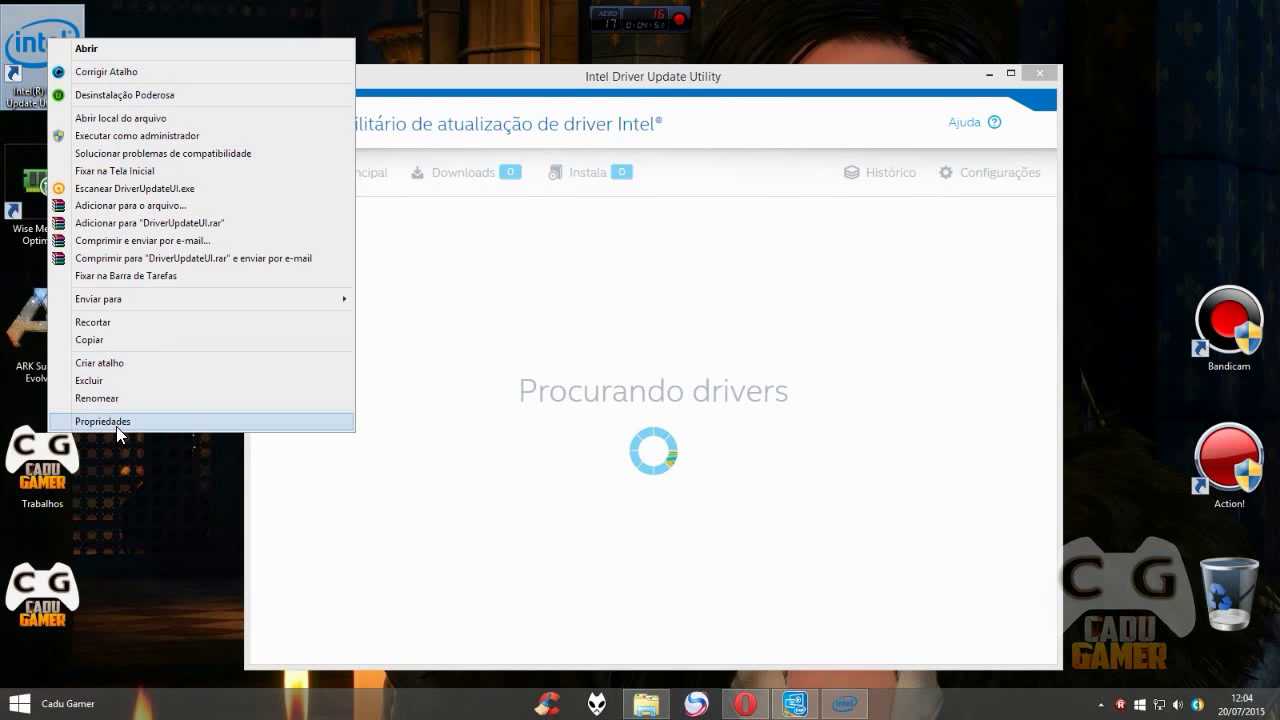
left_click(117, 421)
left_click(152, 79)
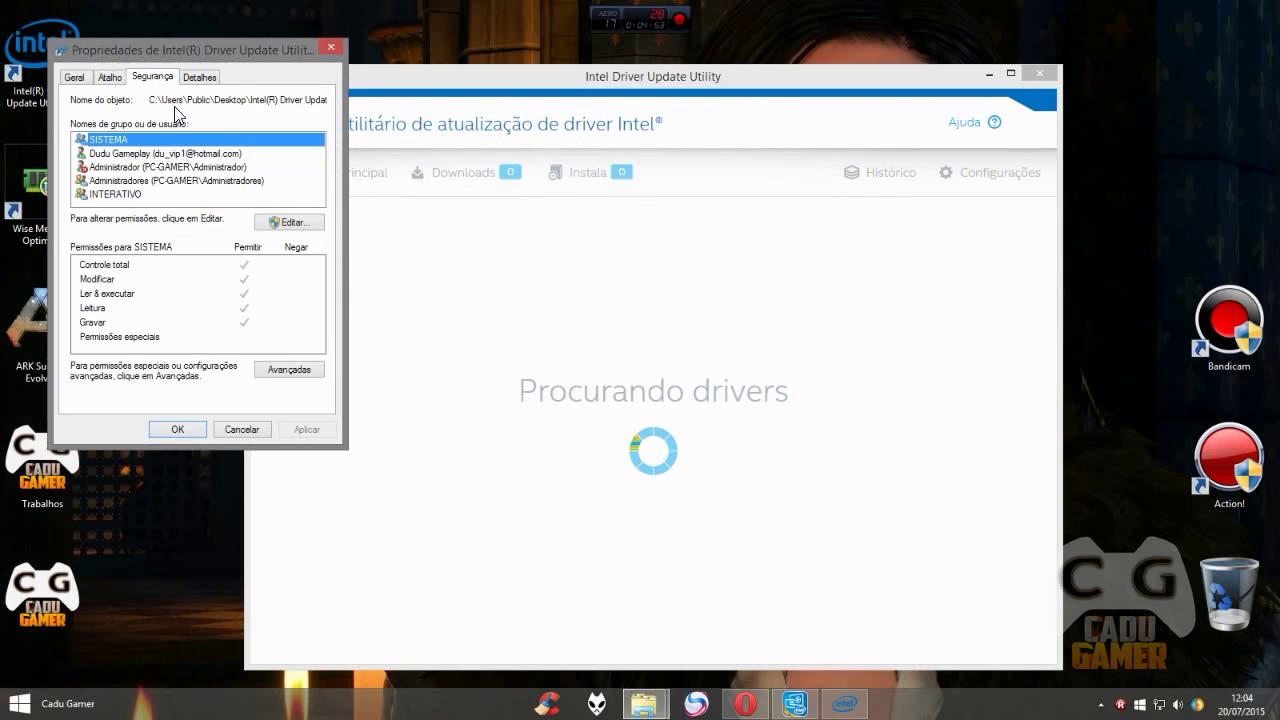
left_click(185, 431)
left_click_drag(171, 87, 1145, 677)
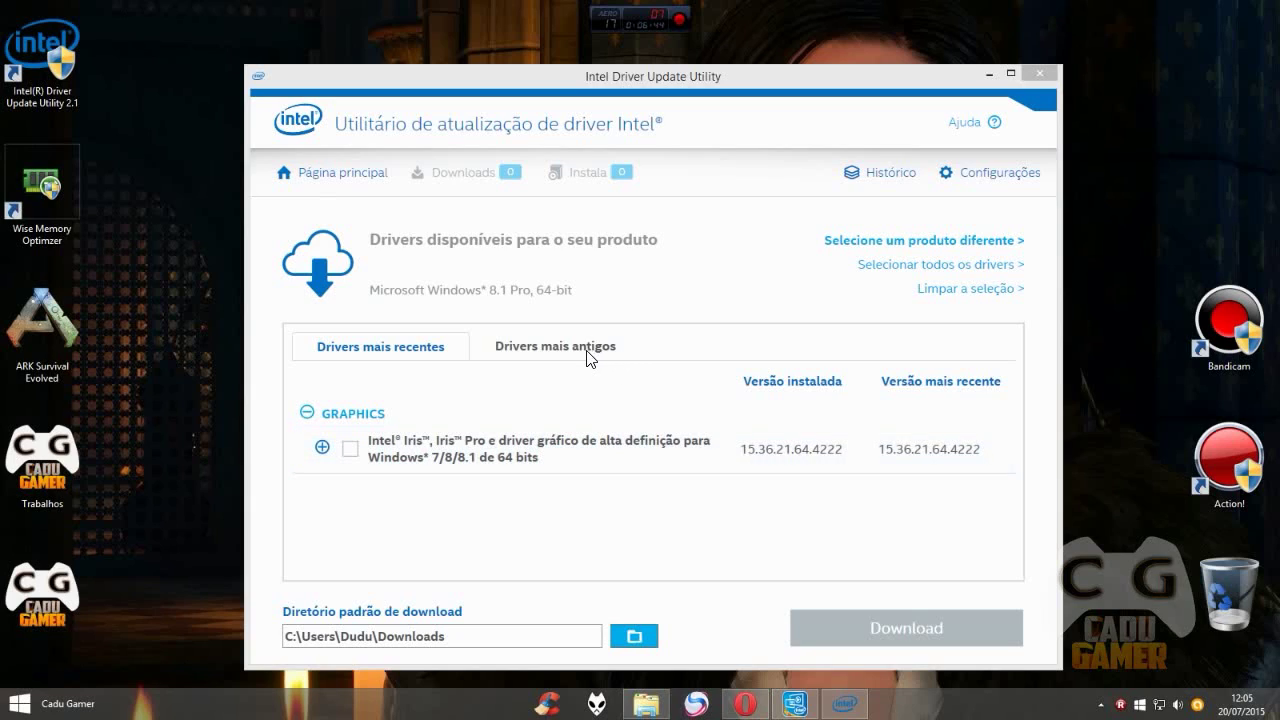
Expand the details of the most recent Intel graphics driver and view the list of older drivers
left_click_drag(699, 86, 706, 79)
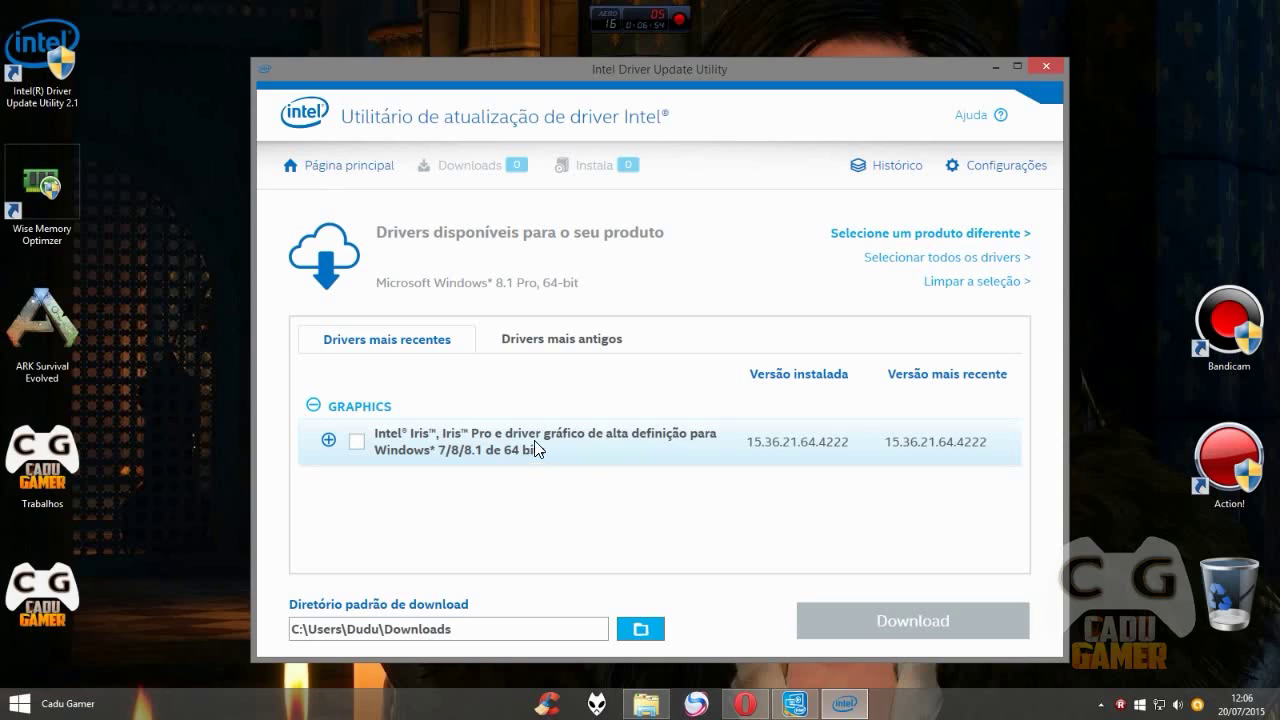
left_click(313, 405)
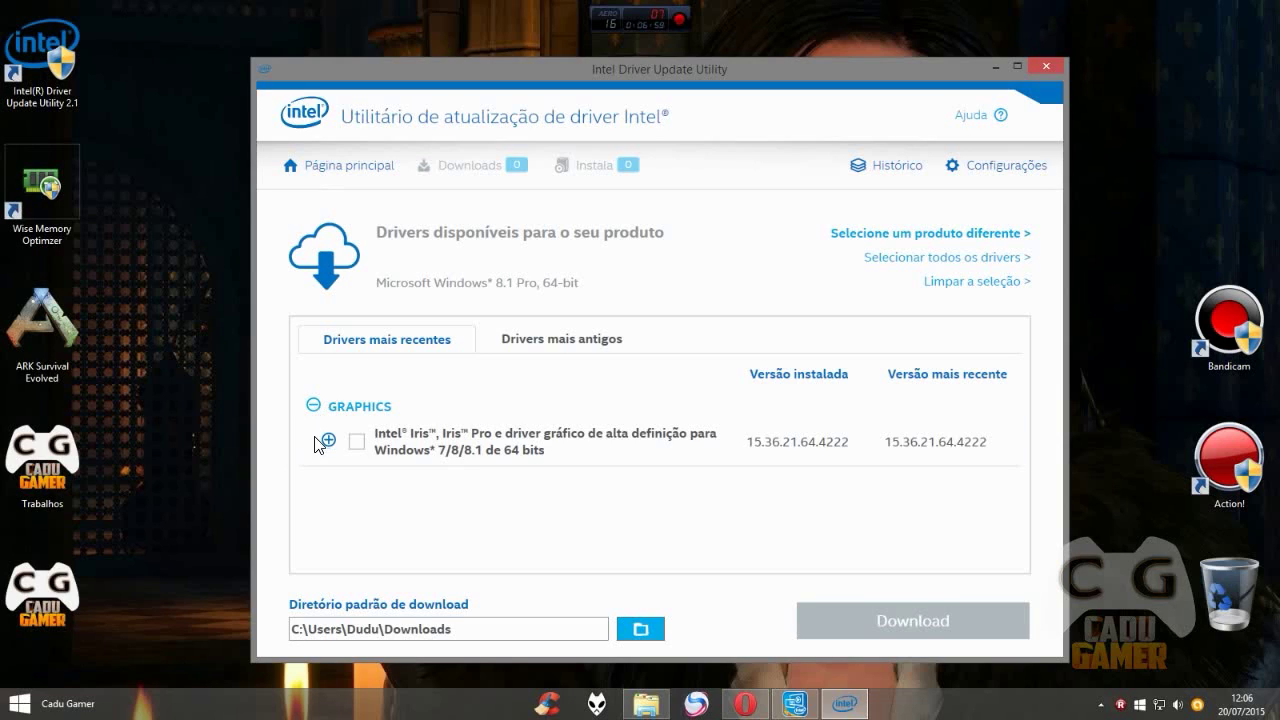
left_click(328, 440)
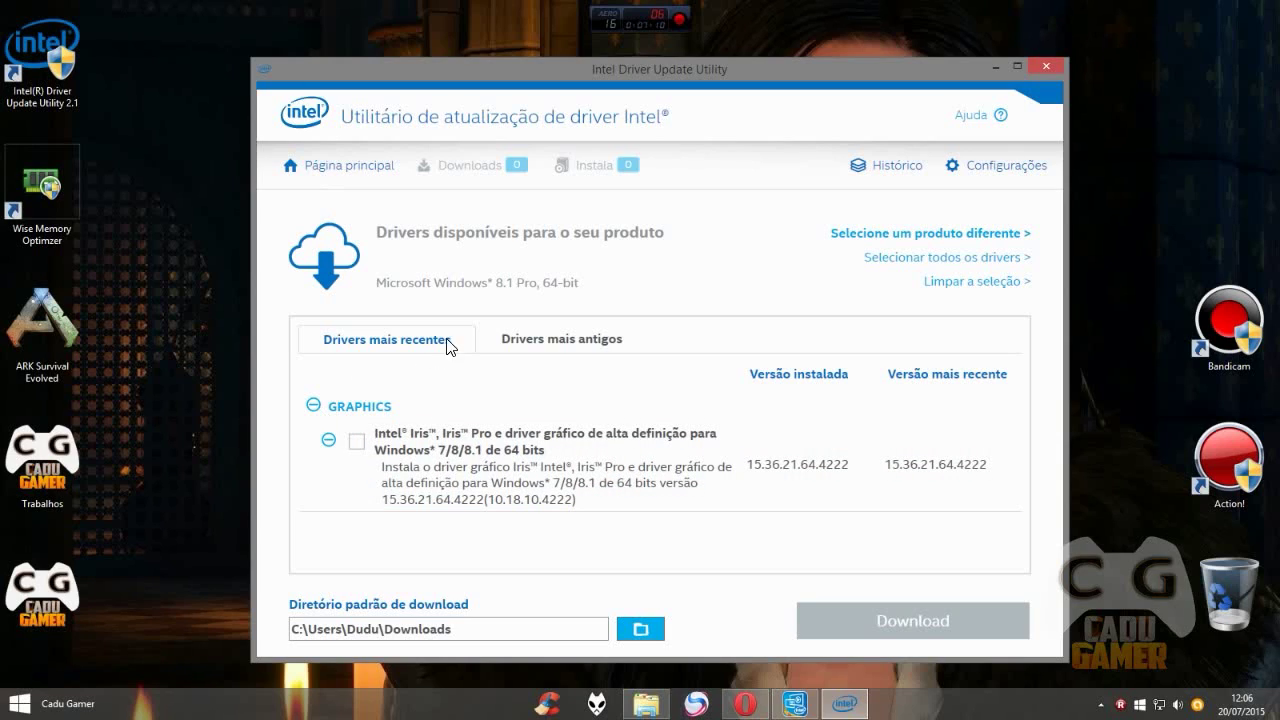
left_click(546, 346)
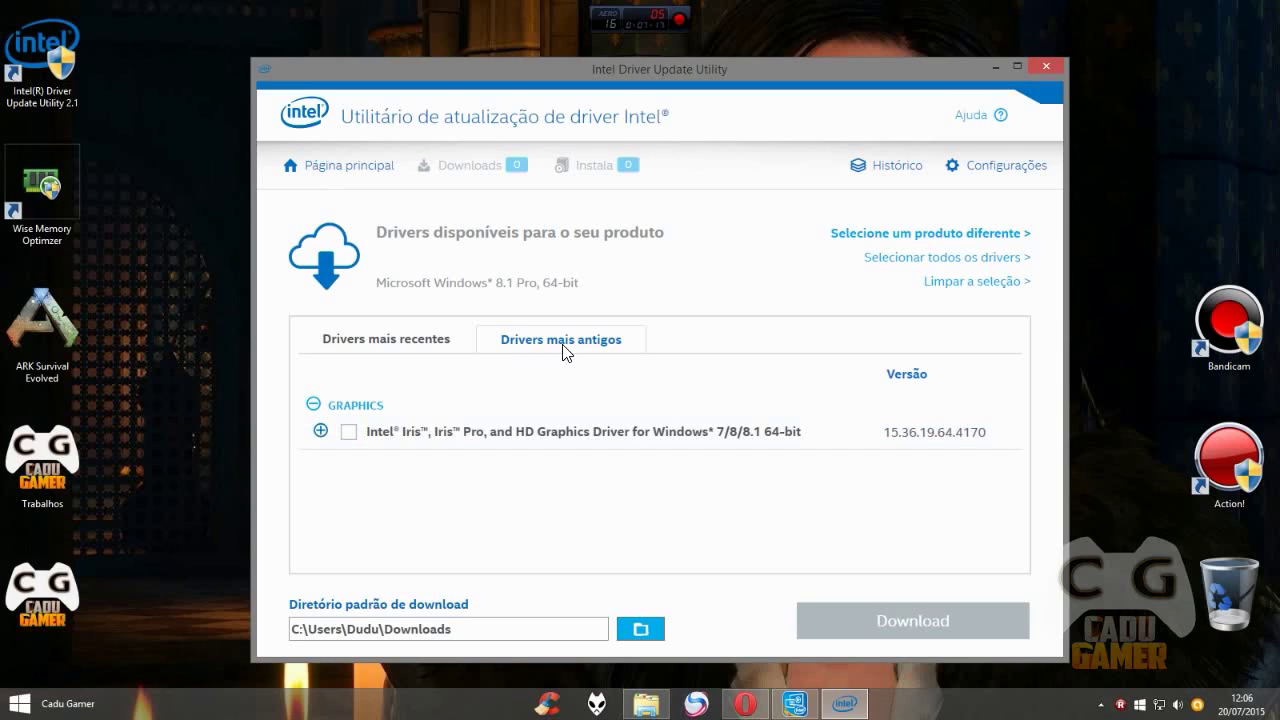
Return to the list of most recent drivers, select the Intel graphics driver for download, and clear the selection again
left_click(386, 346)
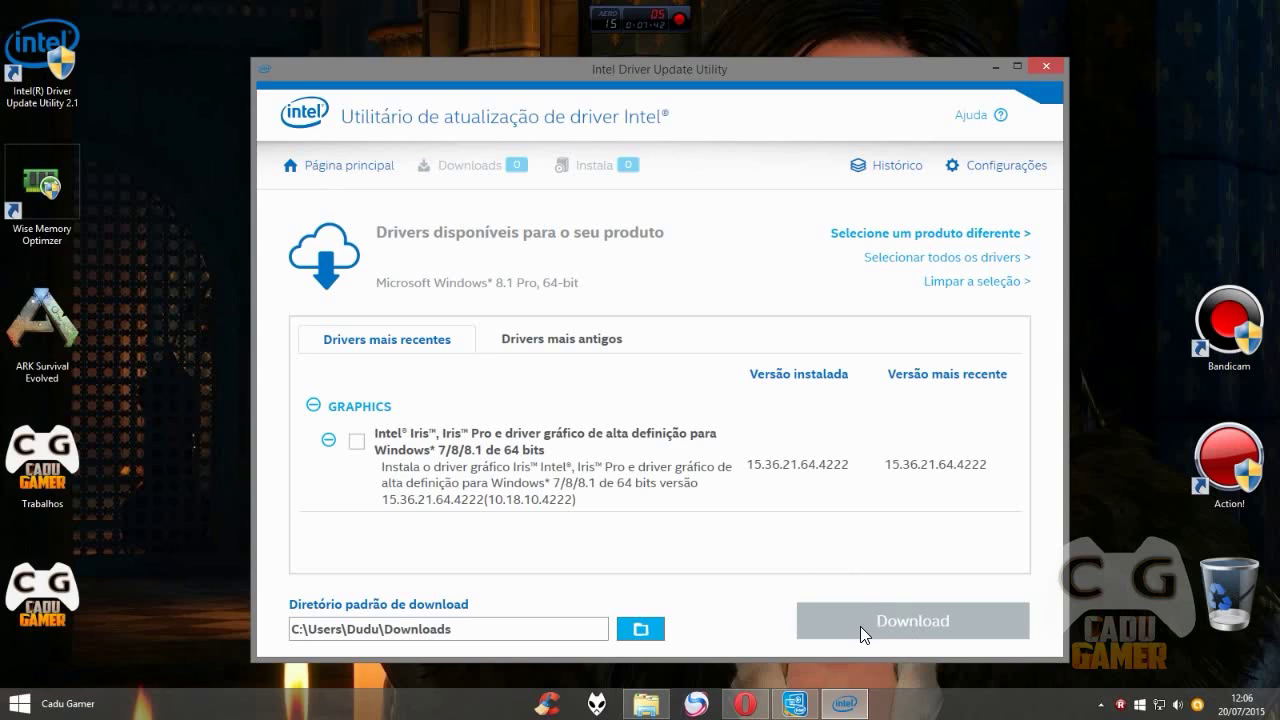
left_click(356, 441)
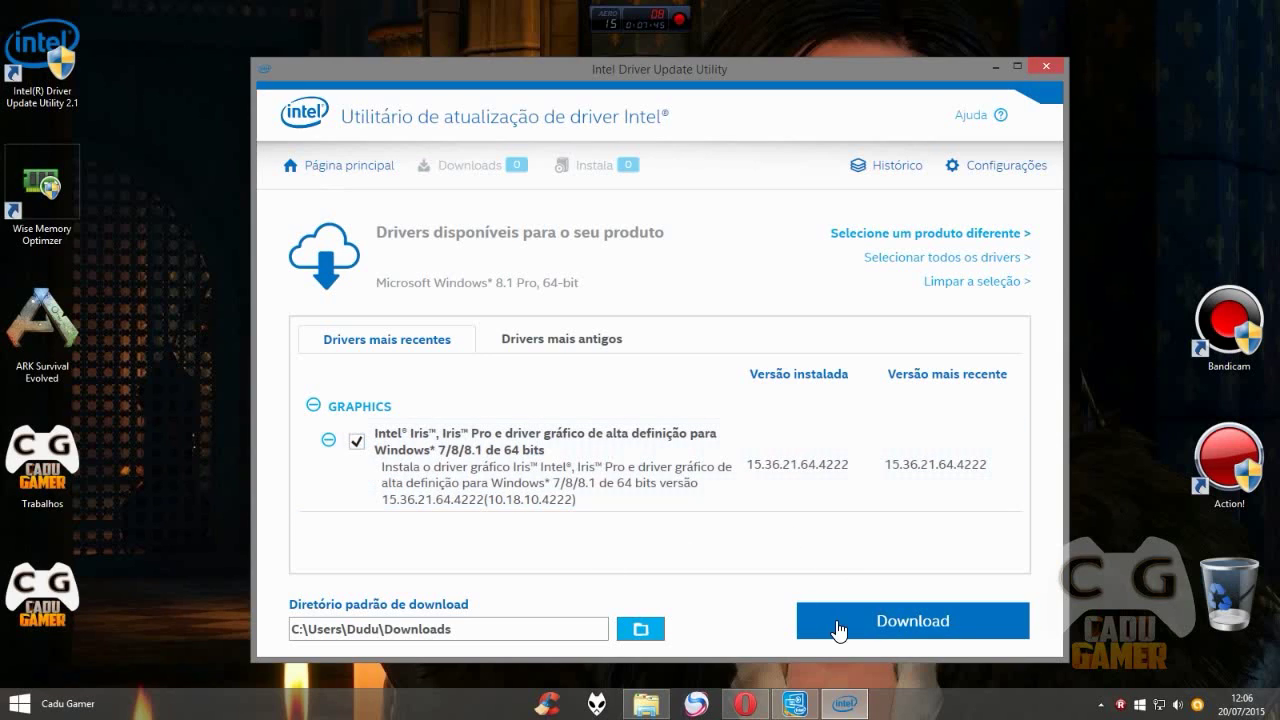
left_click(356, 441)
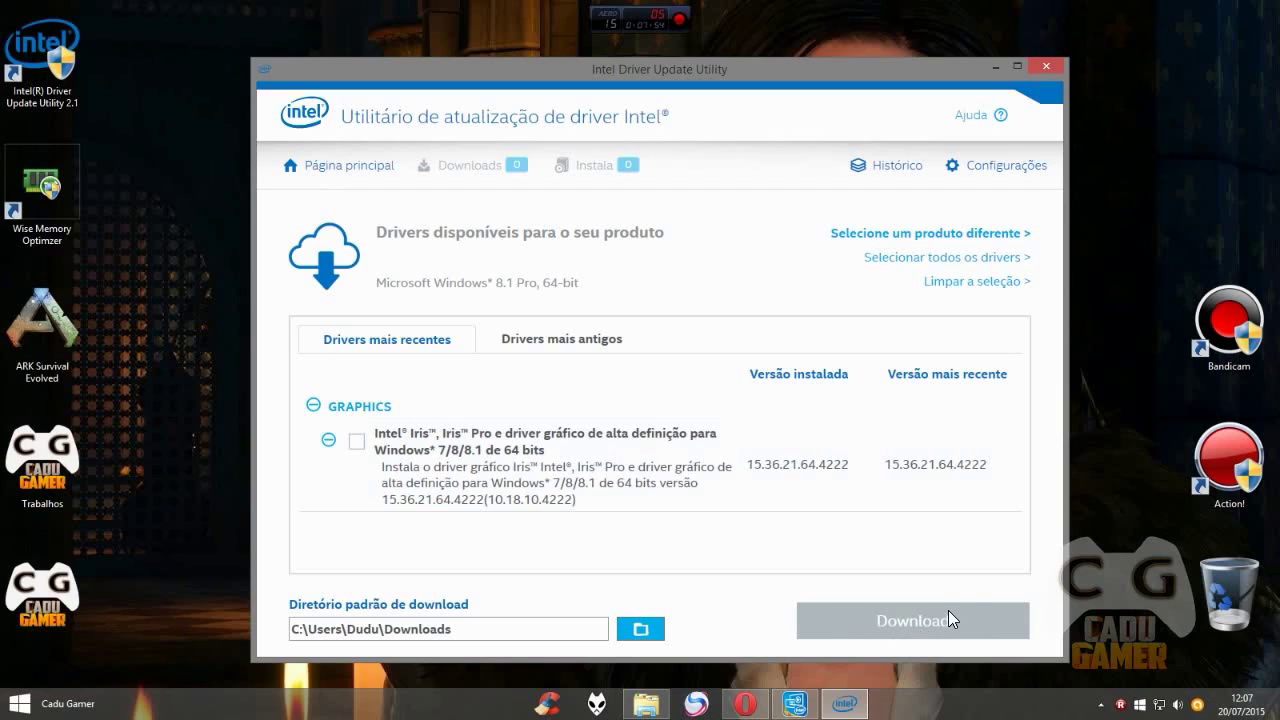
Close the Intel Driver Update Utility and refresh the desktop
left_click_drag(894, 66, 868, 50)
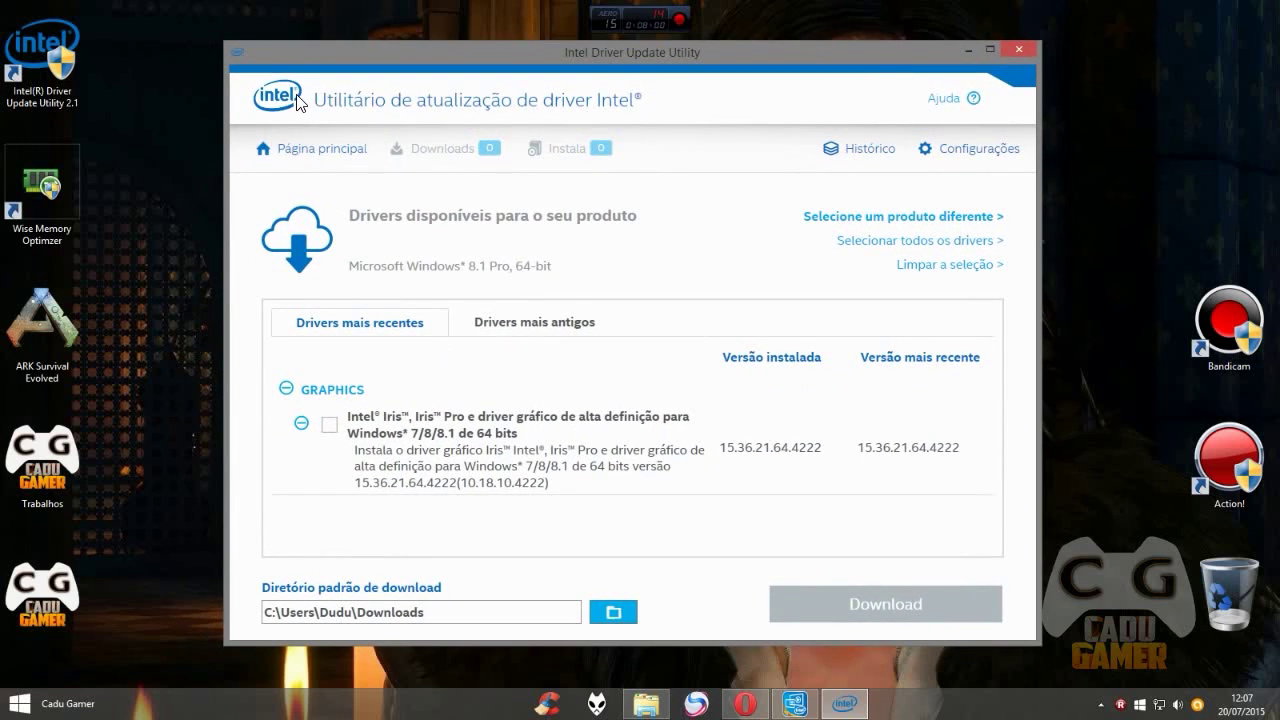
left_click_drag(806, 70, 804, 84)
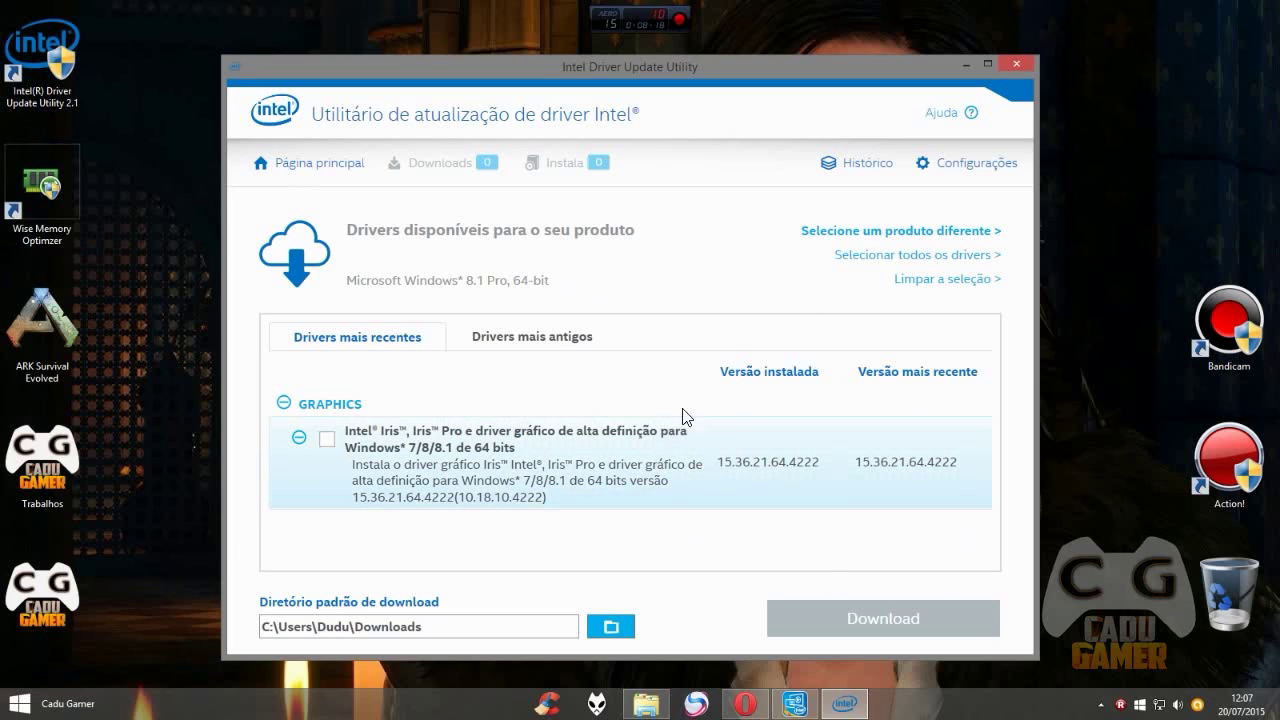
left_click_drag(840, 80, 955, 72)
left_click(1133, 53)
right_click(1001, 101)
left_click(1049, 149)
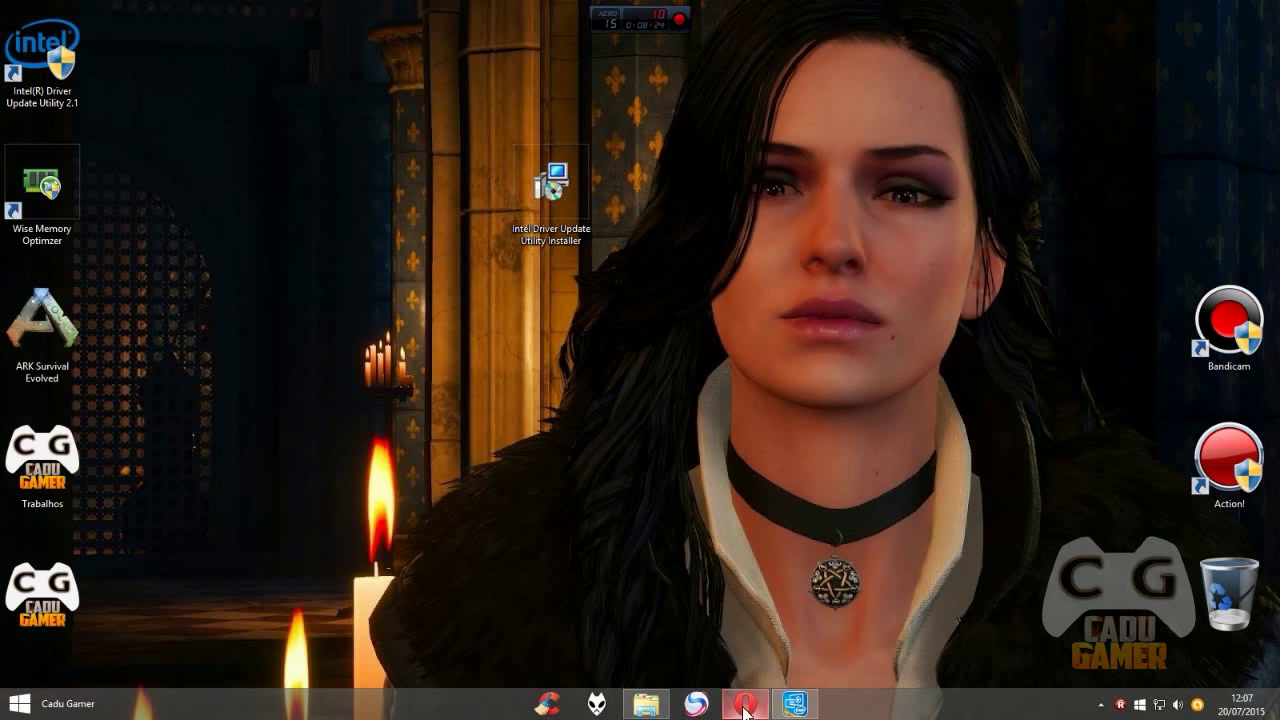
Switch to Opera and look over the Intel Driver Update Utility download page
left_click(745, 704)
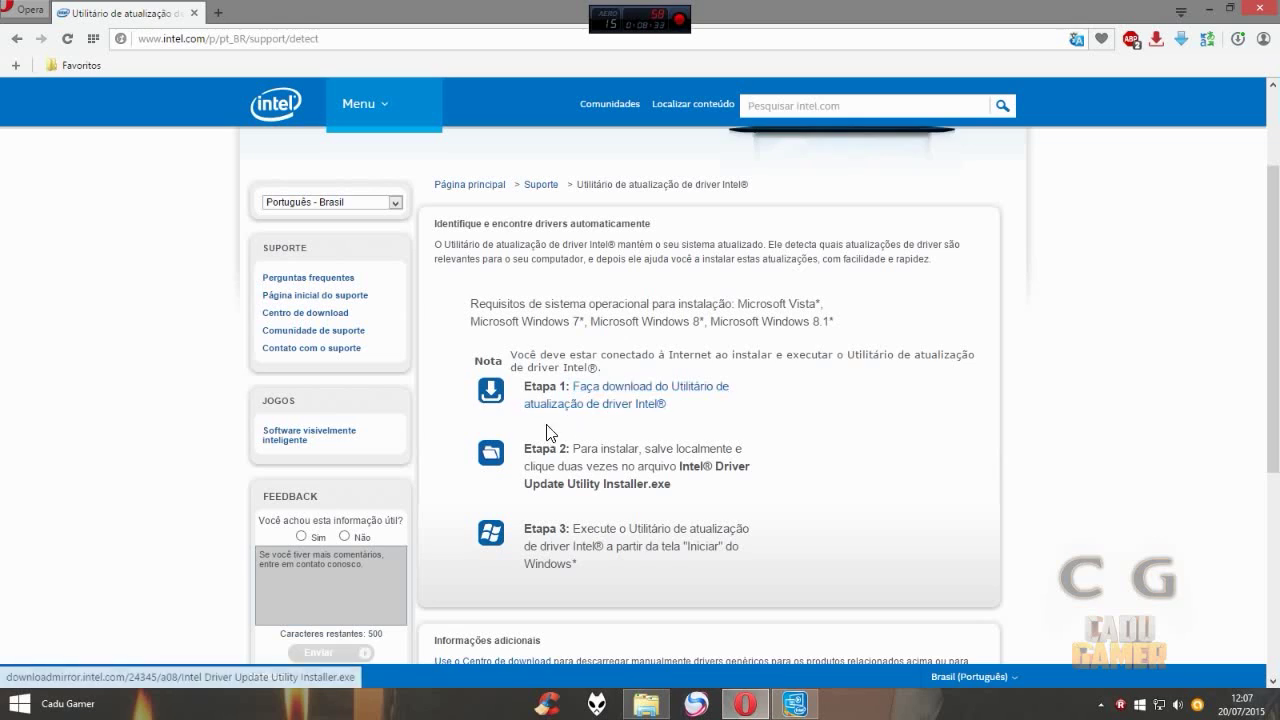
left_click_drag(434, 217, 864, 316)
left_click(1178, 228)
right_click(1181, 233)
key("Escape")
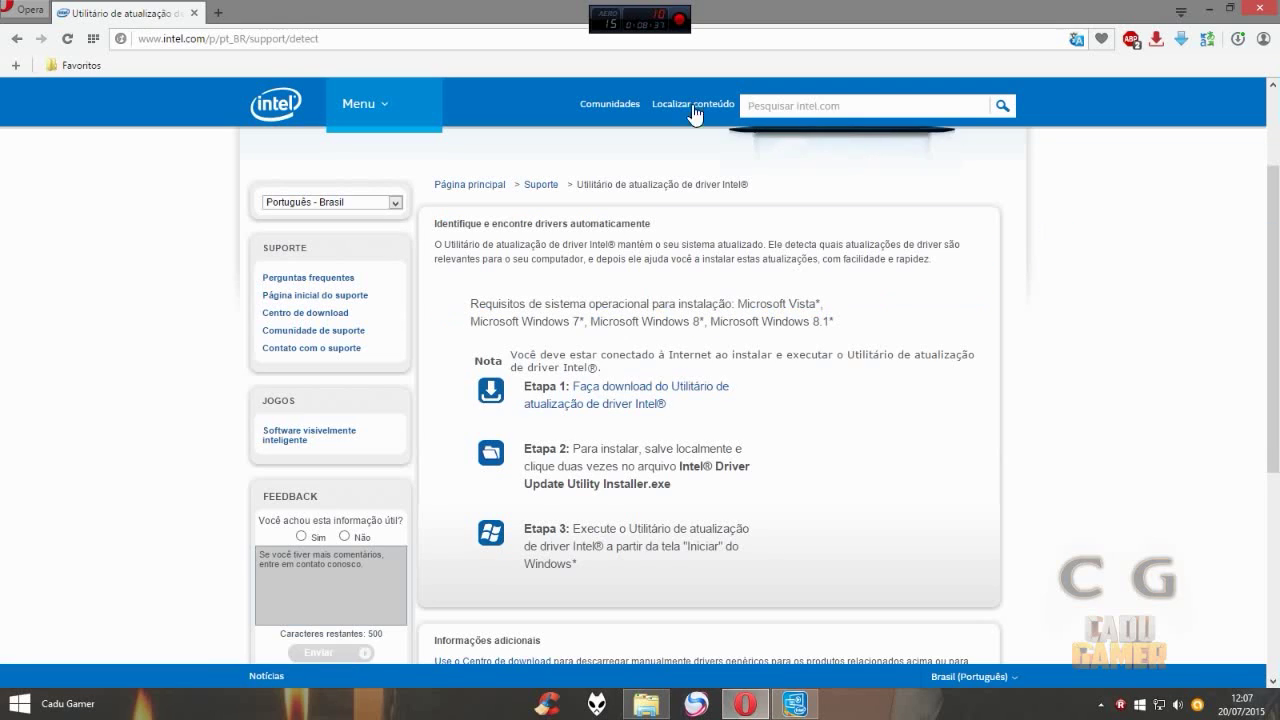
right_click(84, 62)
left_click(152, 102)
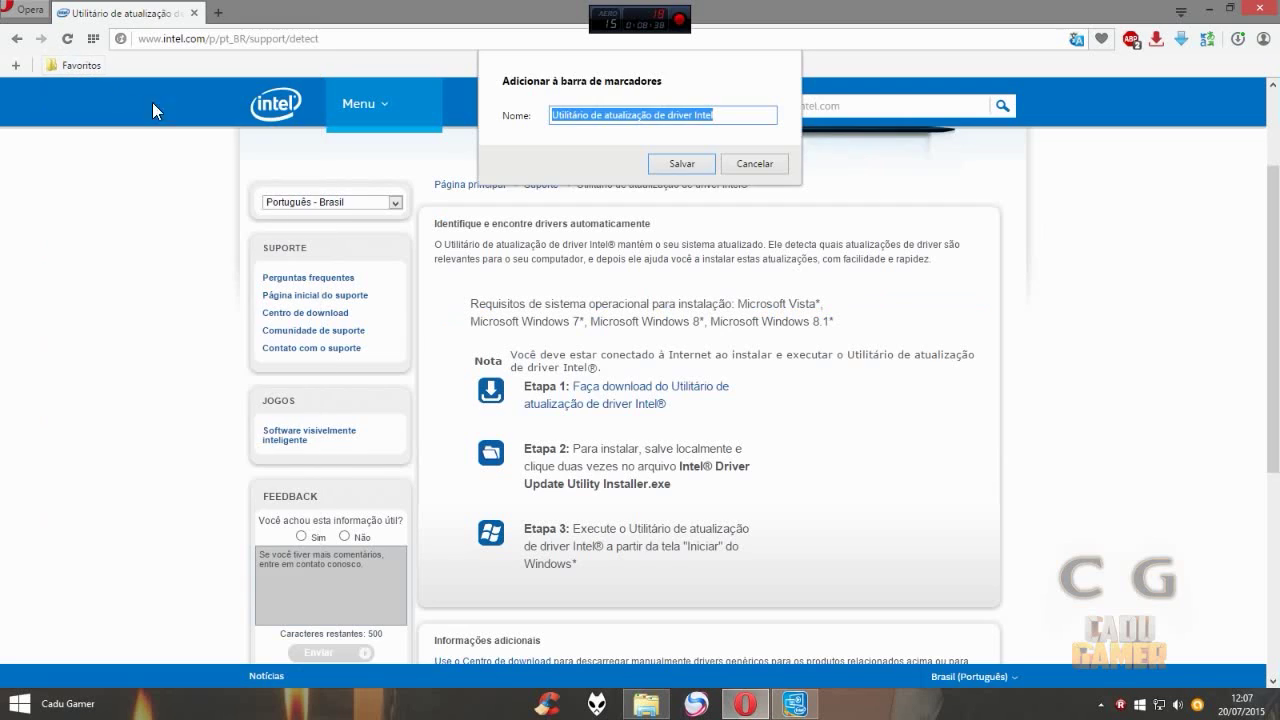
left_click(751, 168)
Close the browser and move the Intel Driver Update Utility Installer file to the free desktop spot above the Bandicam shortcut
left_click(1258, 12)
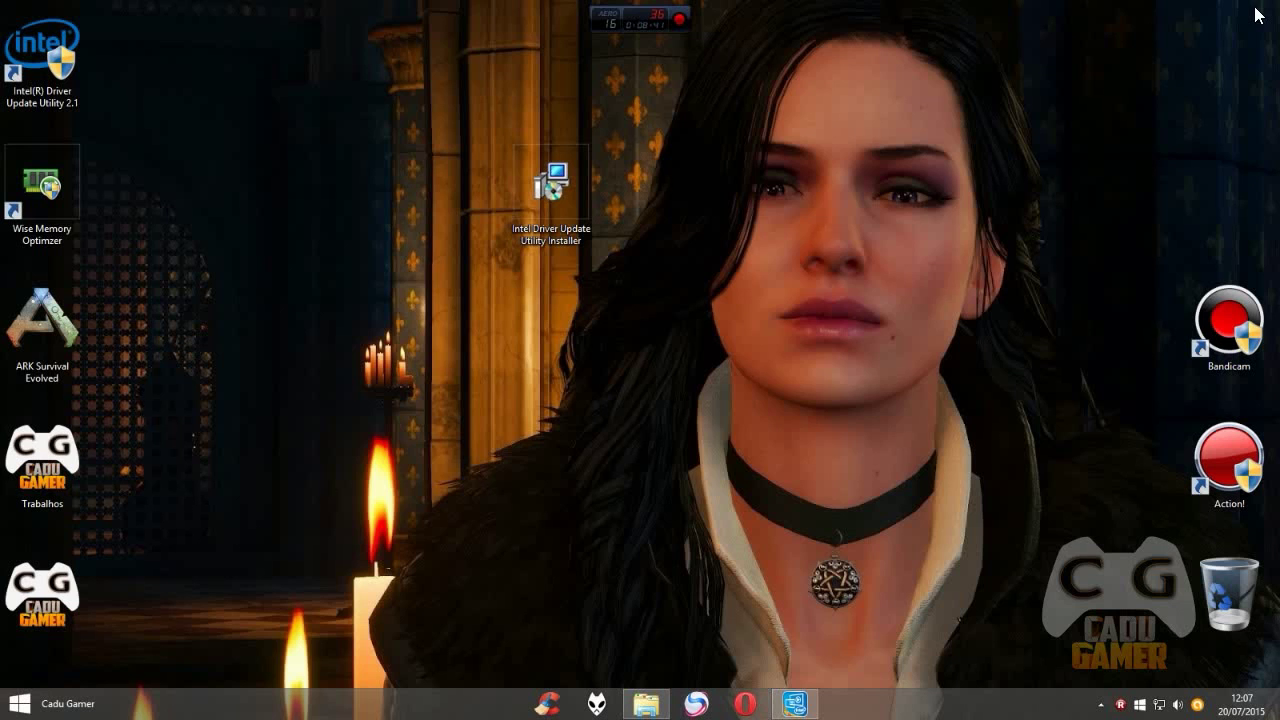
right_click(636, 98)
left_click(678, 140)
left_click_drag(556, 186, 1248, 208)
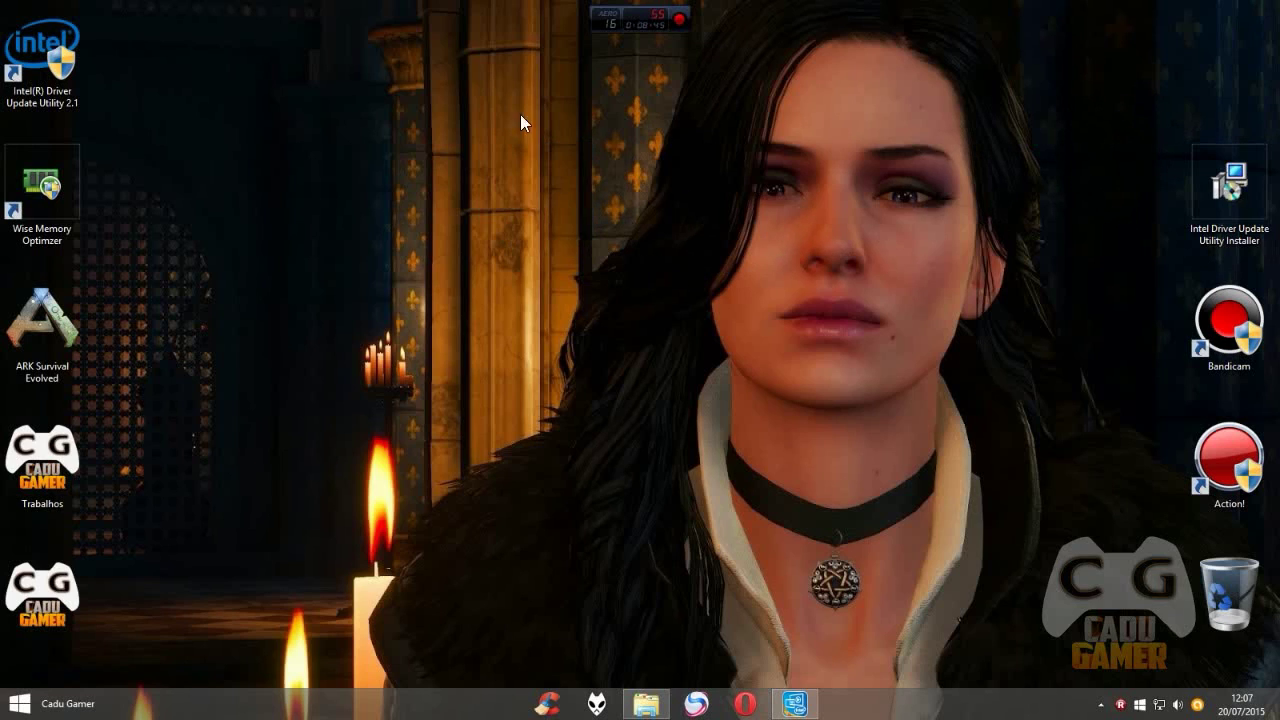
left_click(44, 74)
right_click(762, 303)
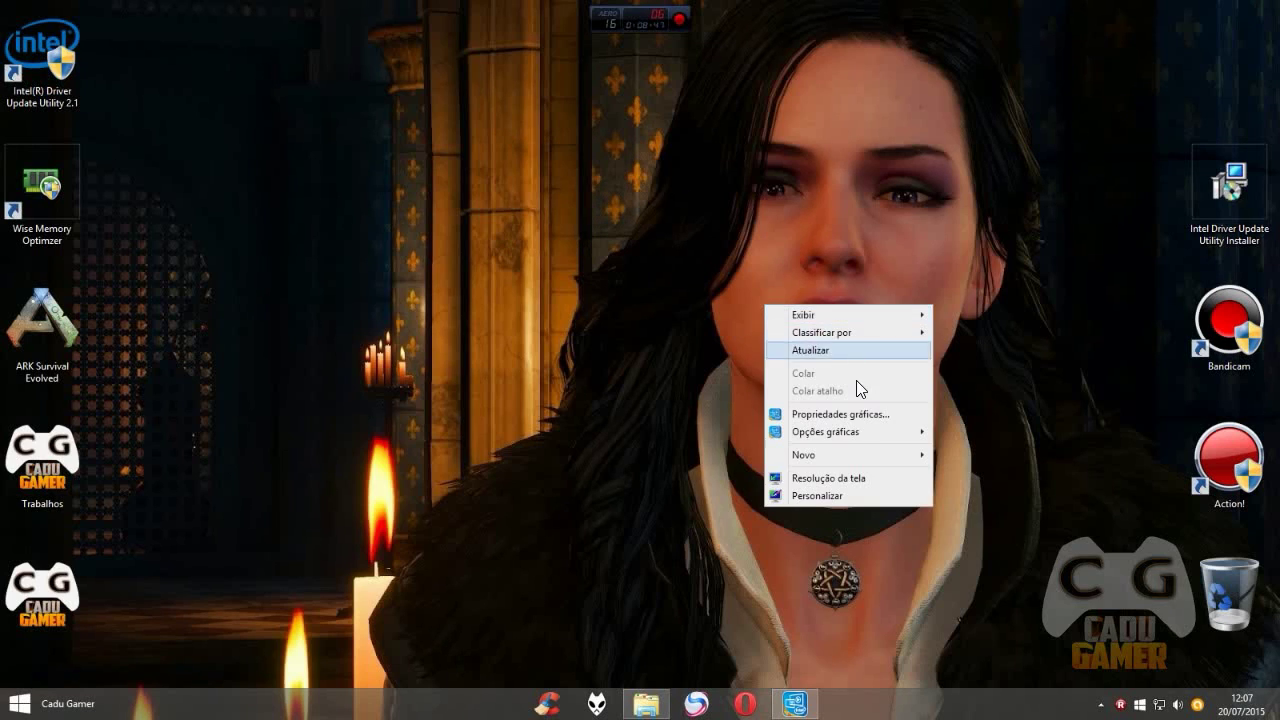
key("Escape")
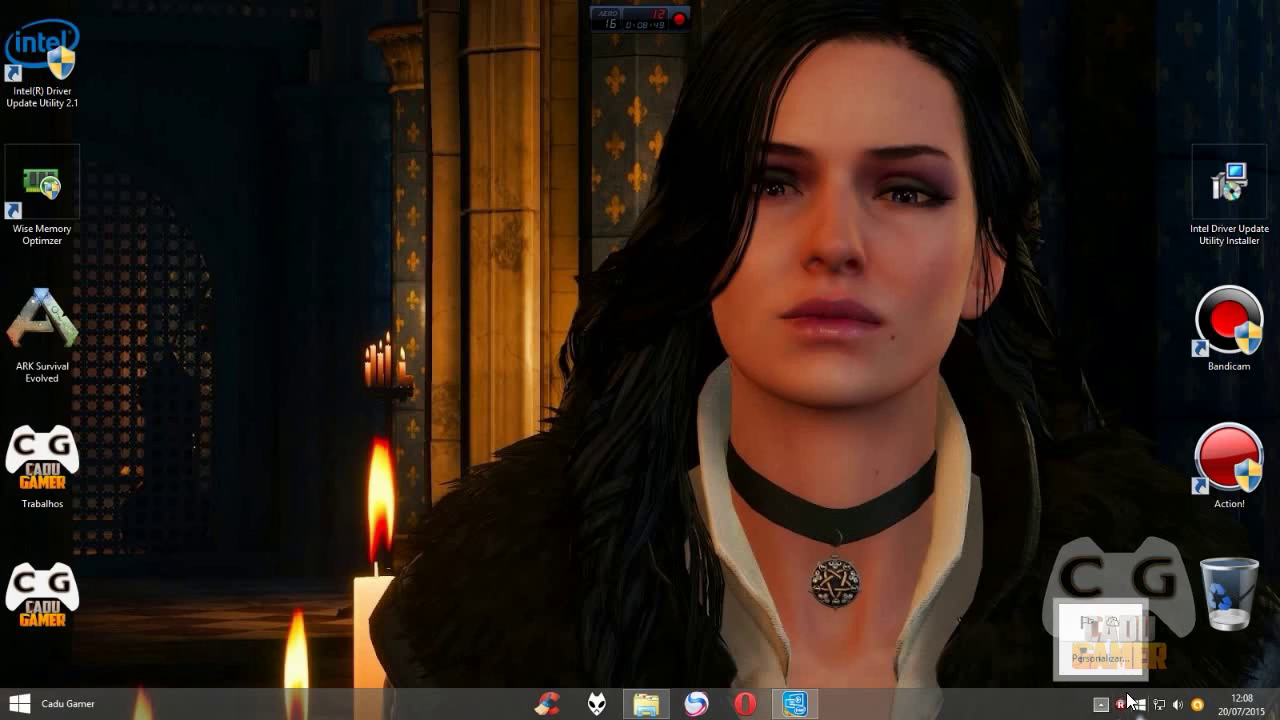
Open the Intel HD Graphics control panel through the desktop's graphics properties
right_click(748, 251)
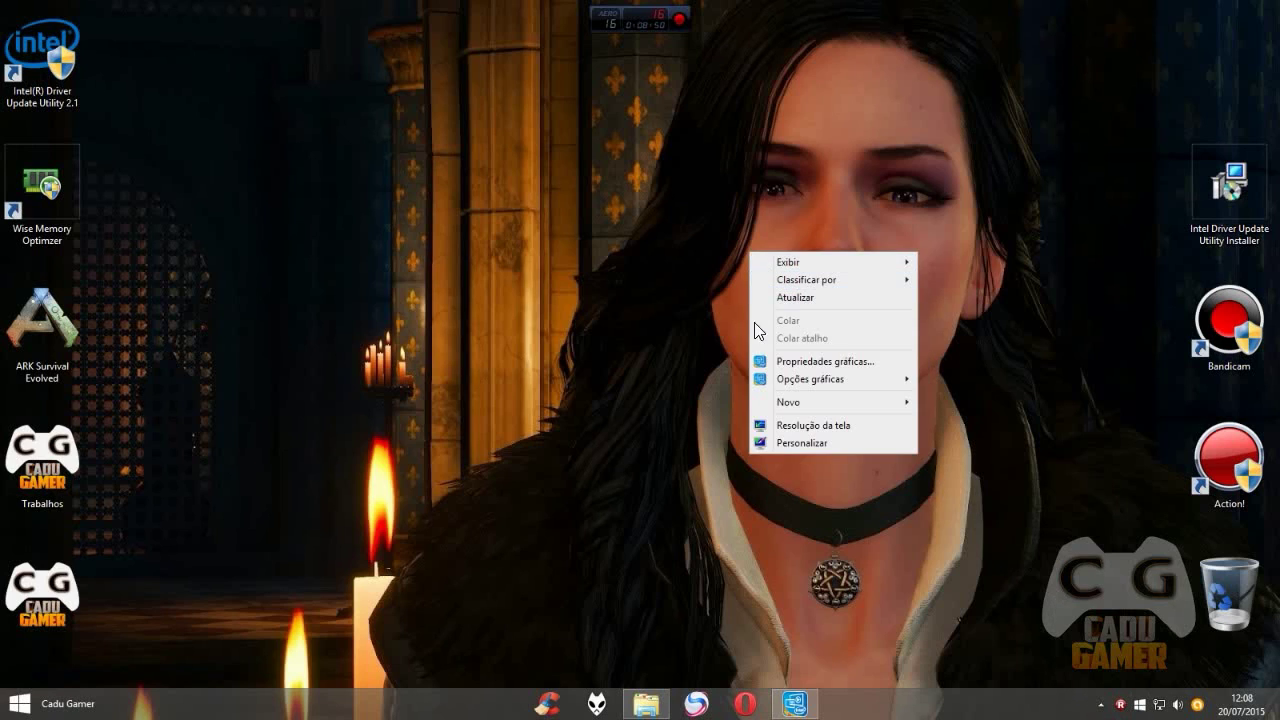
left_click(834, 362)
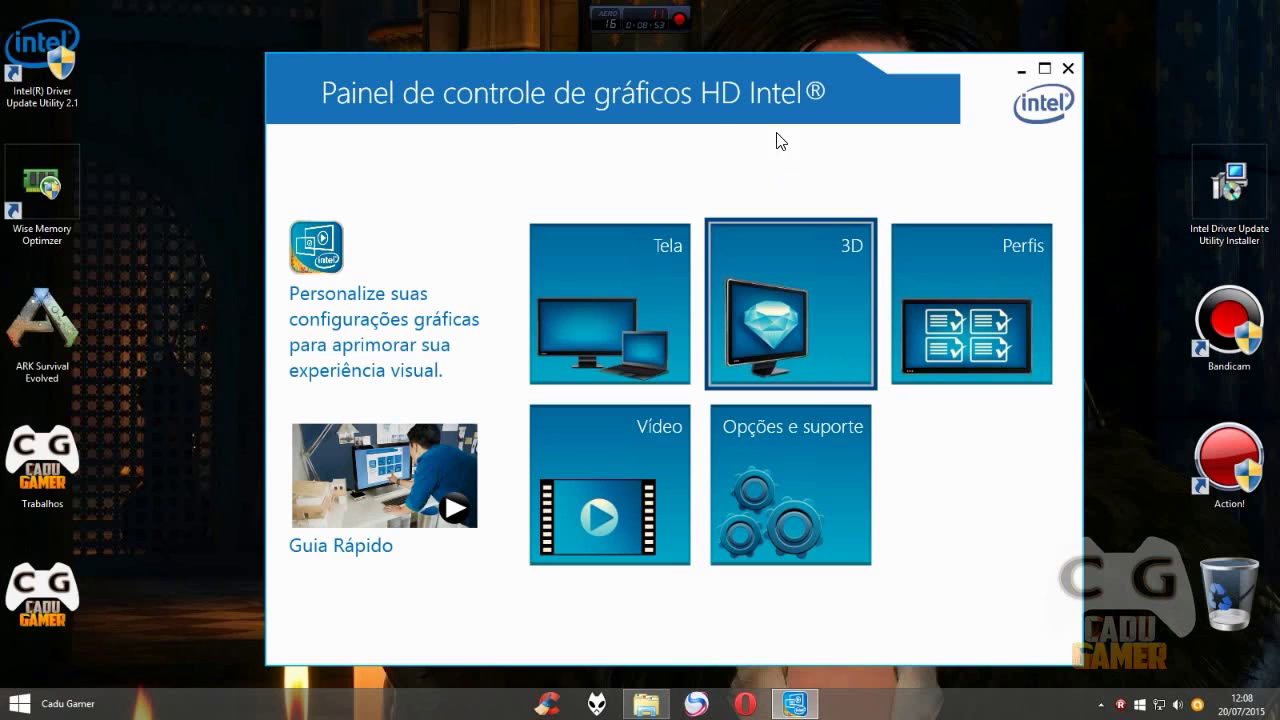
left_click_drag(734, 69, 694, 72)
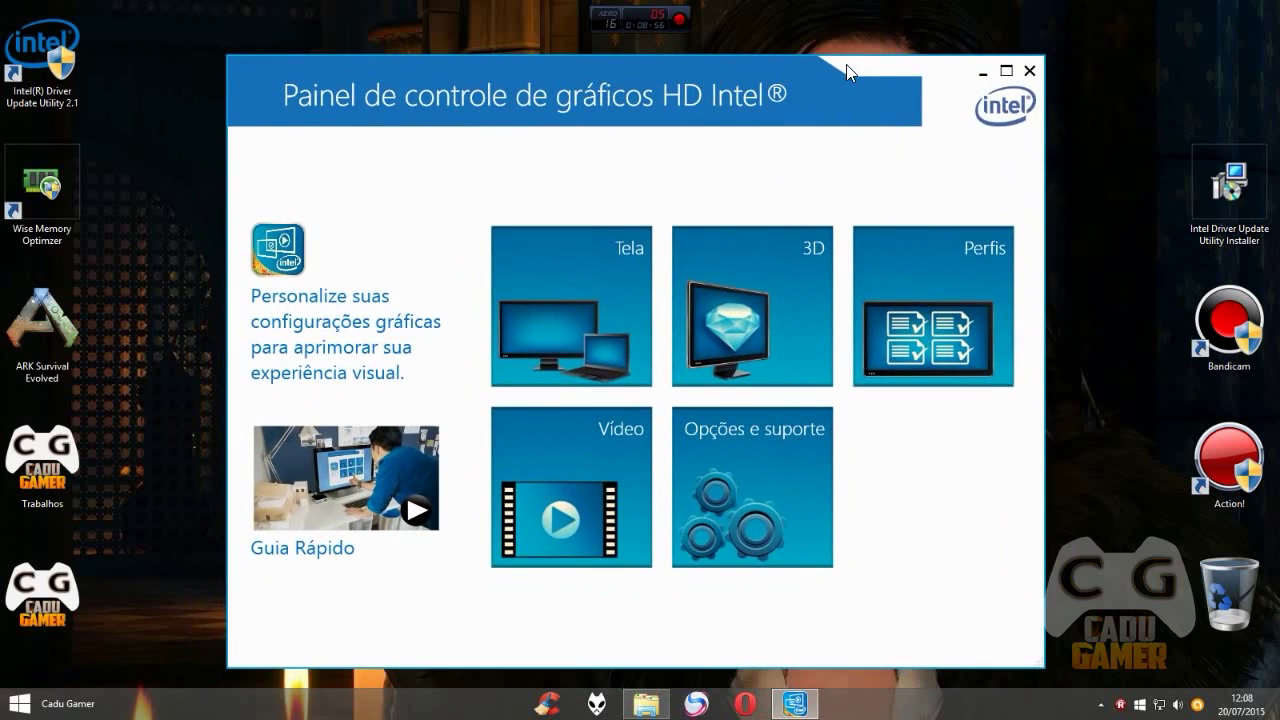
left_click_drag(194, 47, 1135, 684)
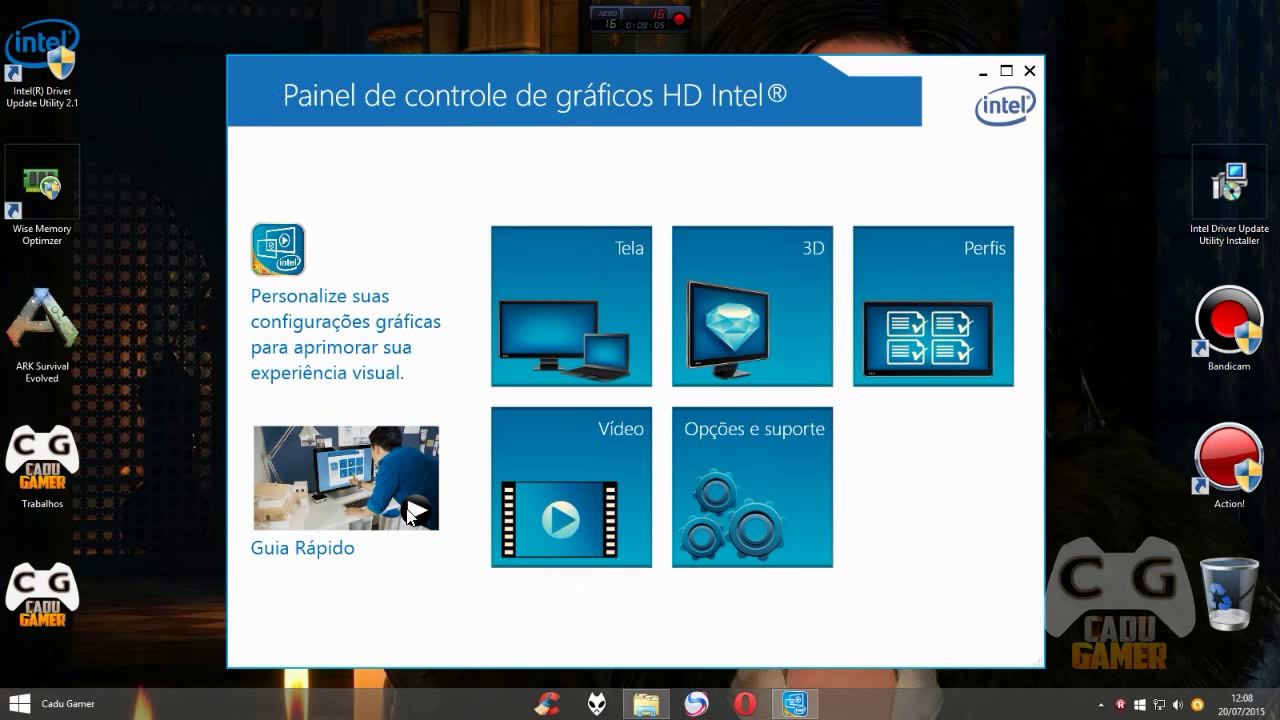
double_click(914, 94)
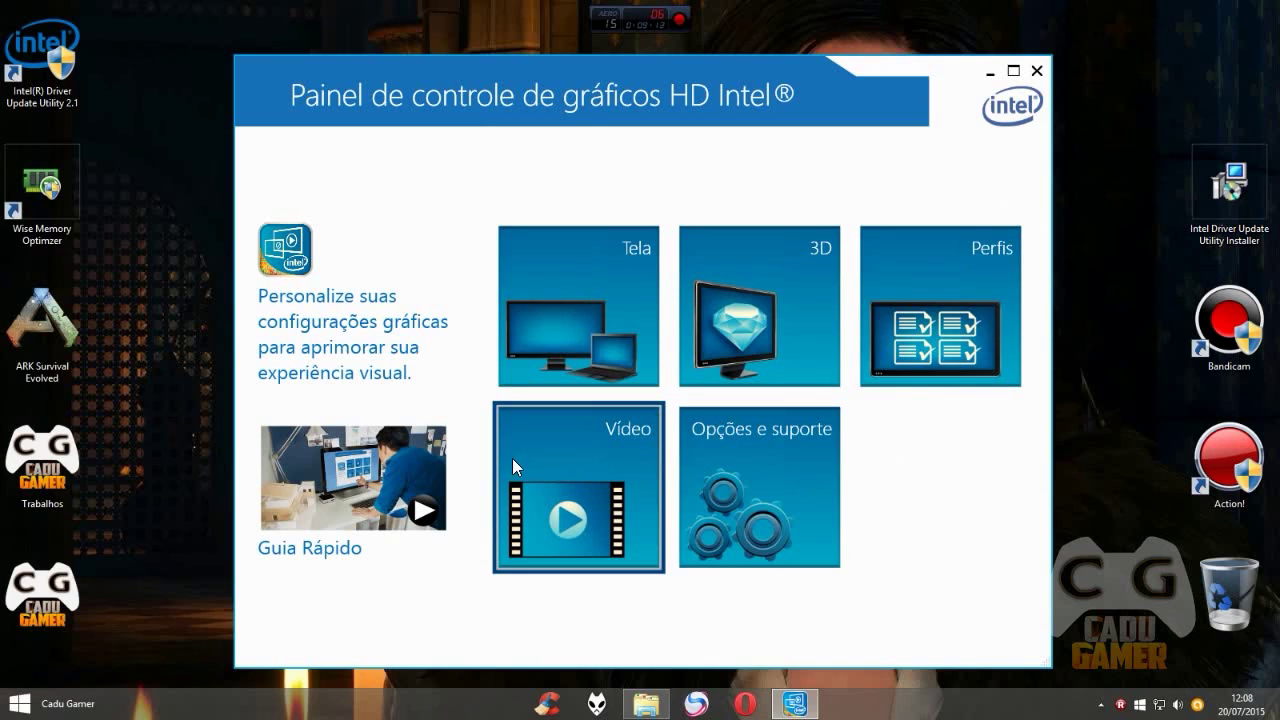
mouse_move(844, 64)
left_mouse_down()
mouse_move(850, 54)
mouse_move(846, 68)
left_mouse_up()
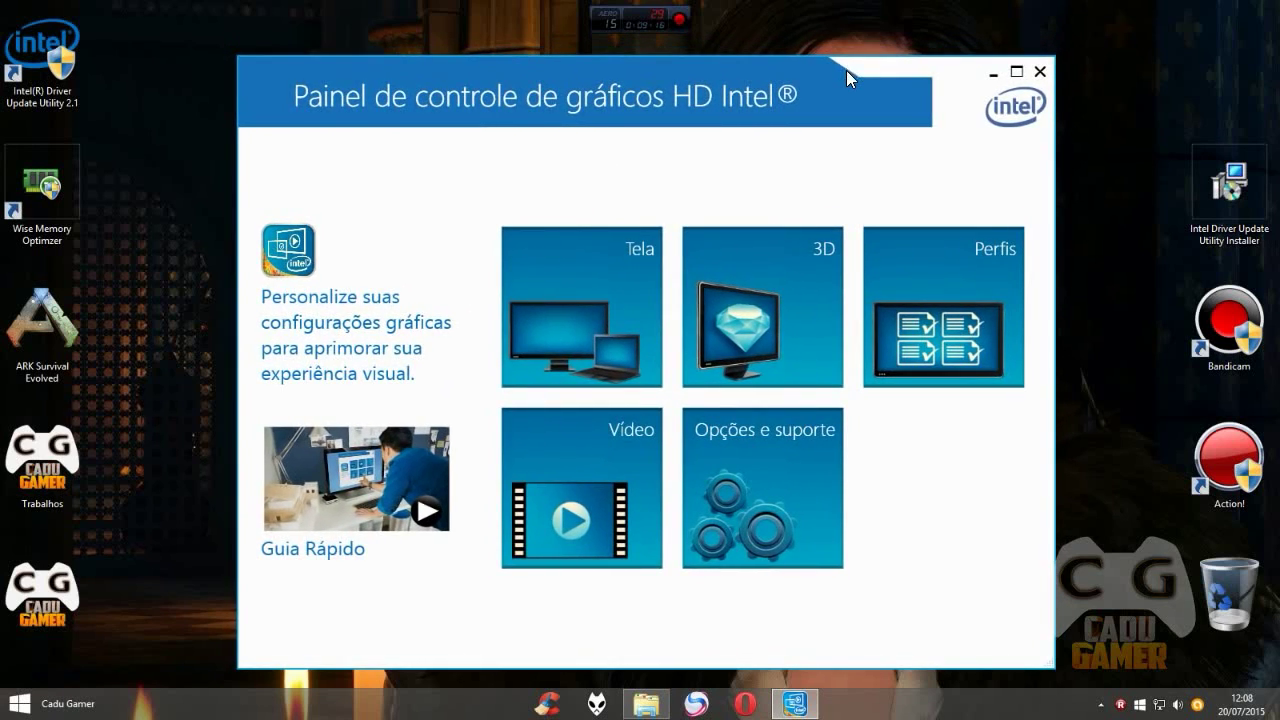
Open the 3D settings of the graphics control panel and review the available options
left_click(748, 304)
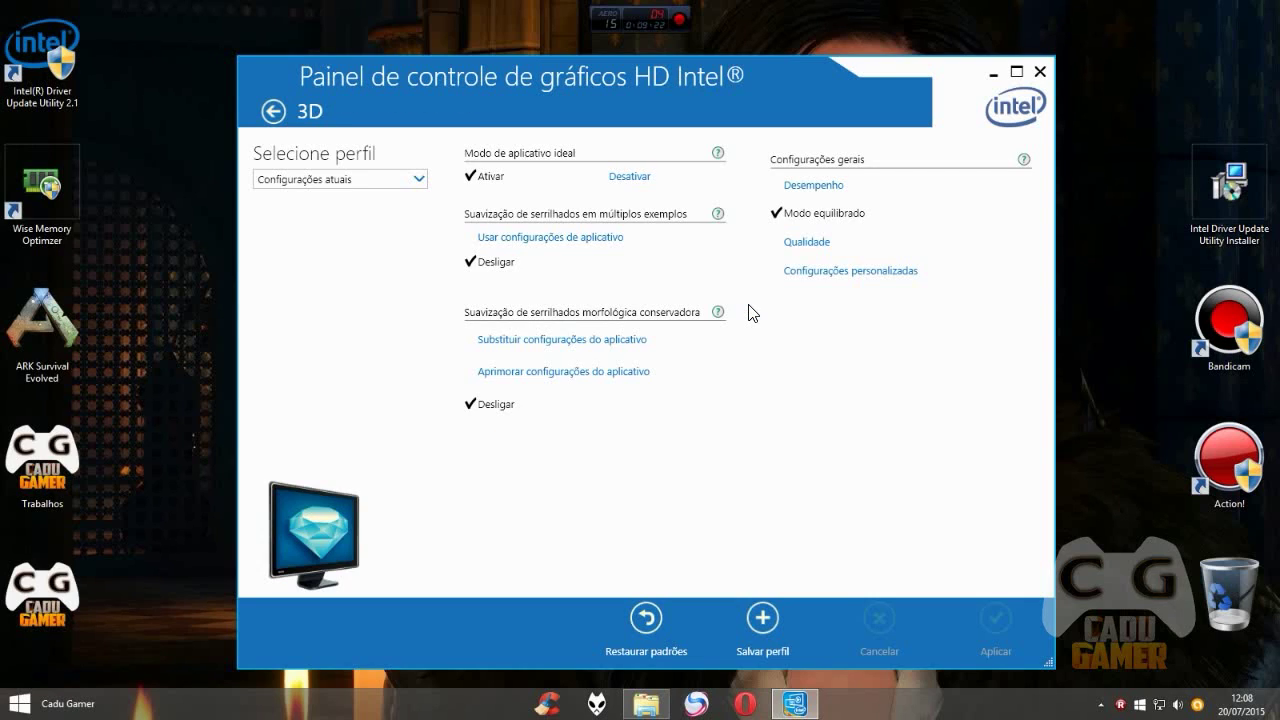
mouse_move(856, 76)
left_mouse_down()
mouse_move(874, 62)
mouse_move(896, 72)
mouse_move(878, 74)
left_mouse_up()
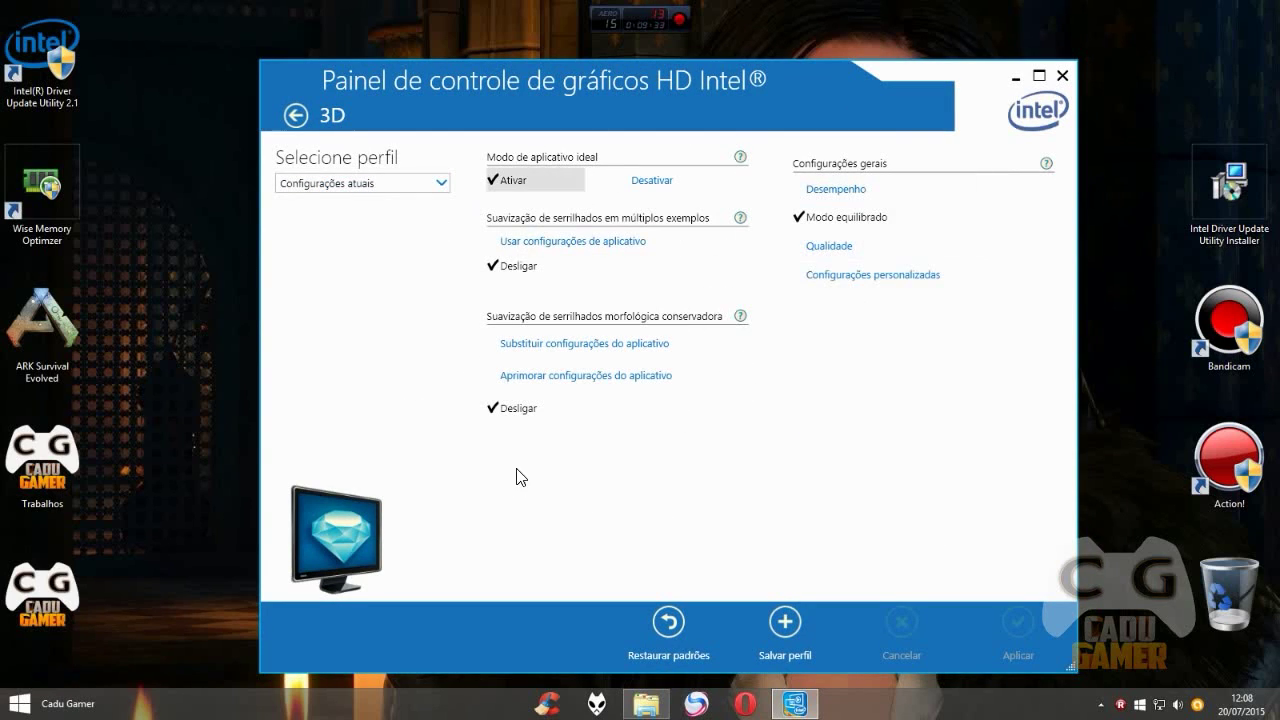
mouse_move(808, 82)
left_mouse_down()
mouse_move(796, 116)
mouse_move(808, 90)
left_mouse_up()
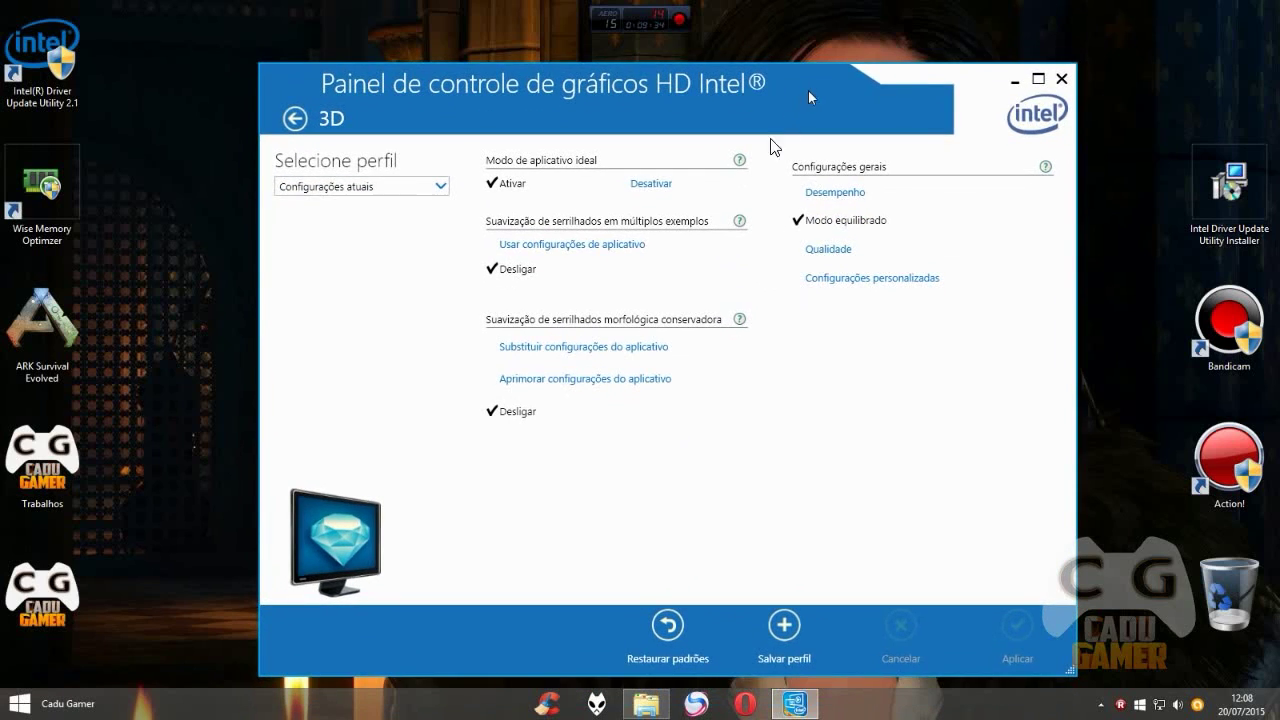